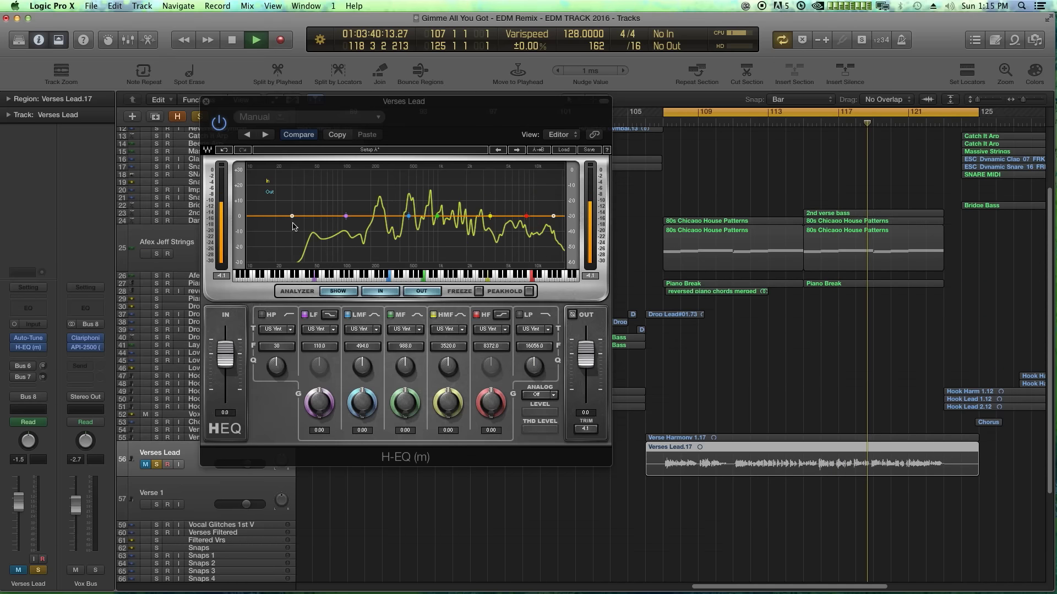
Drop the H-EQ high-pass to 16 Hz, stop playback and unmute the Verses Lead track.
left_click_drag(292, 216, 266, 215)
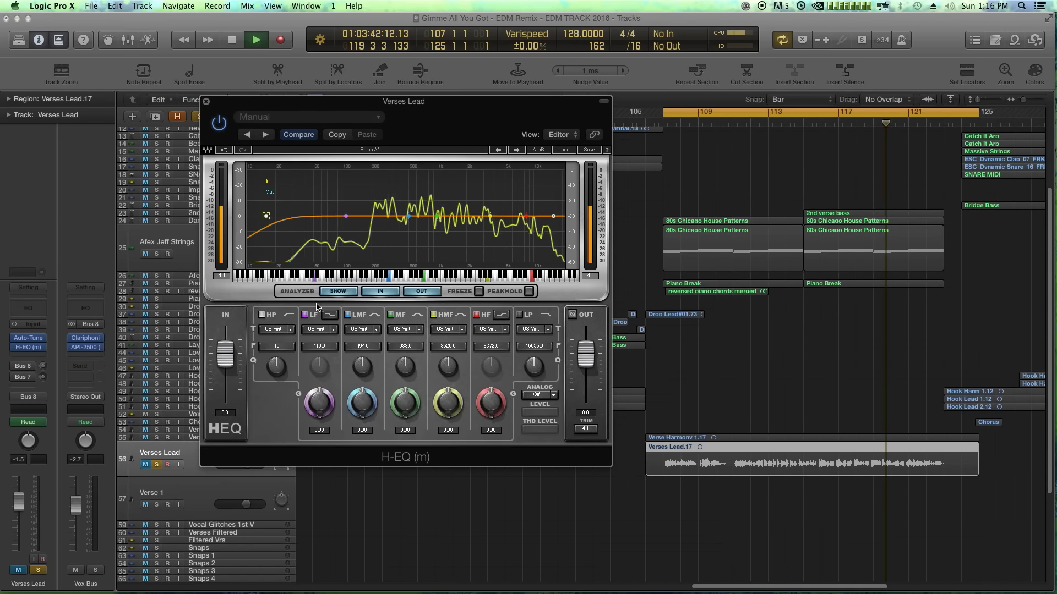
key("space")
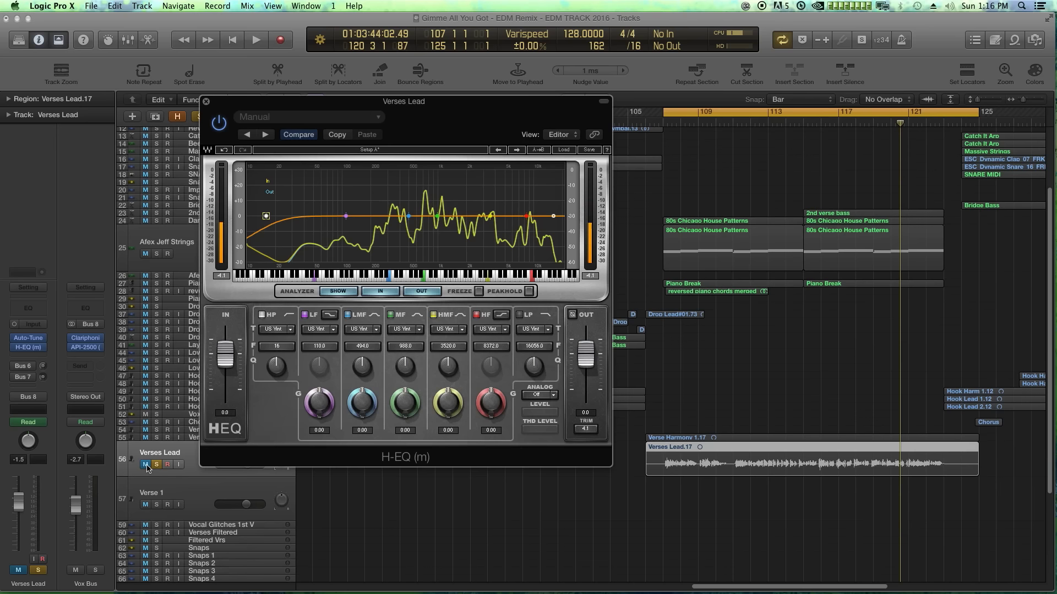
left_click(145, 465)
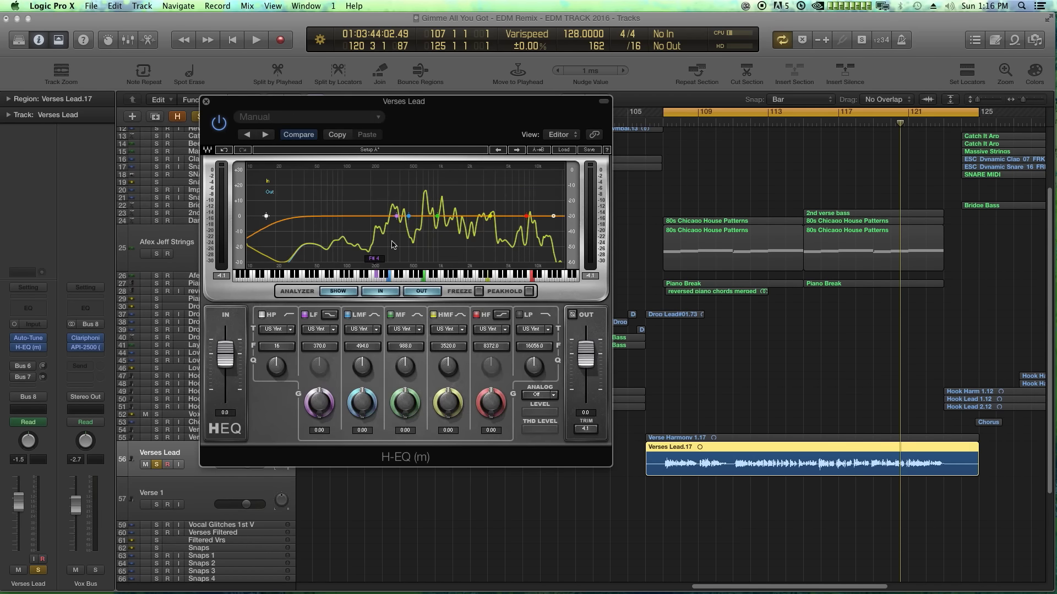
Shape the bands: low cut at 87 Hz, ~10 kHz boost, 1.5 kHz mid cut, high-pass at 46 Hz.
left_click_drag(396, 216, 336, 217)
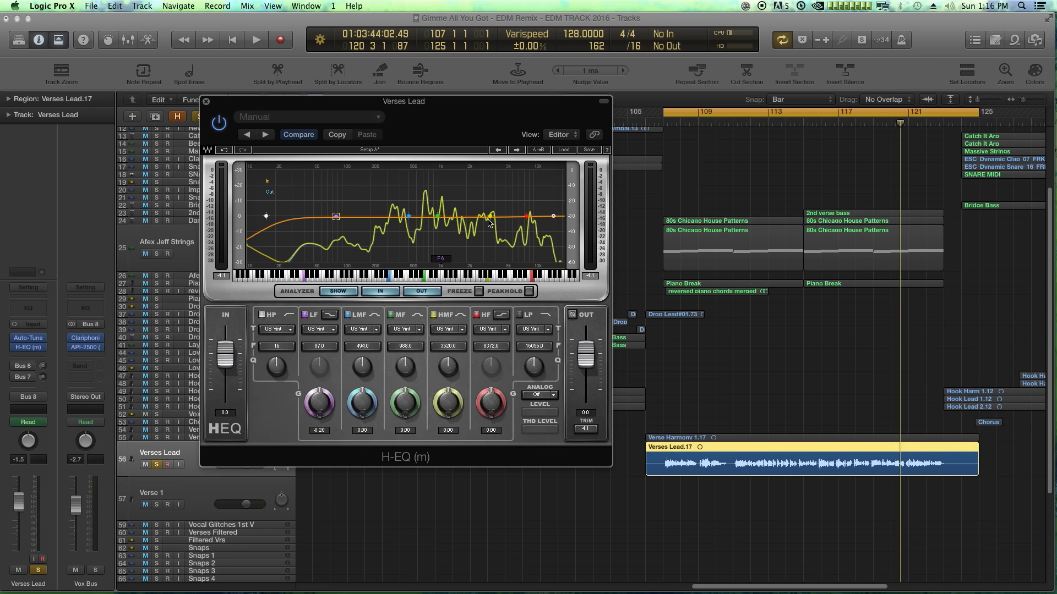
left_click_drag(488, 216, 543, 199)
left_click_drag(438, 217, 381, 208)
left_click_drag(266, 216, 311, 251)
key("space")
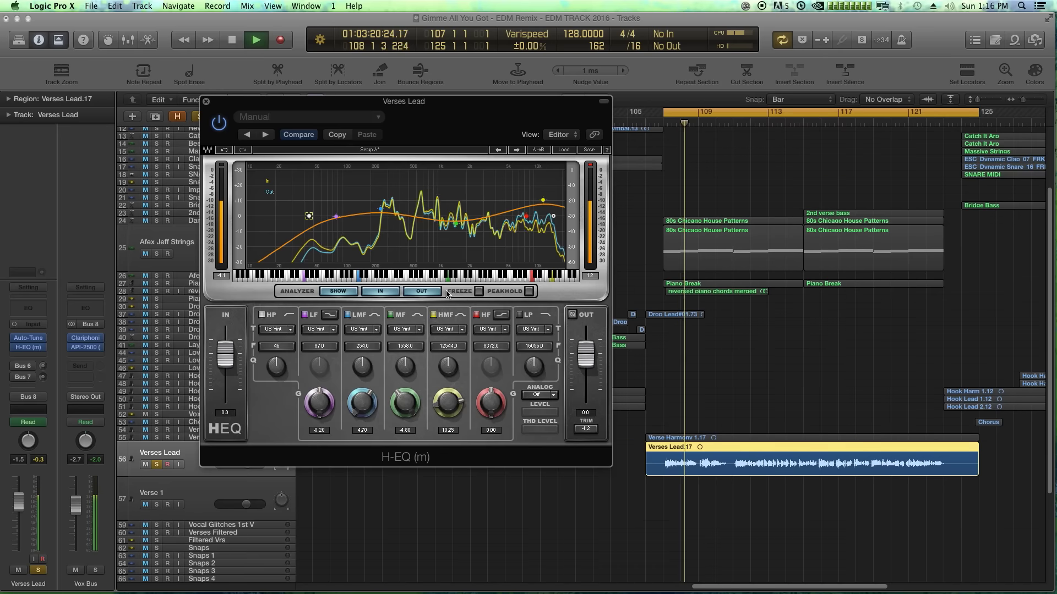
key("space")
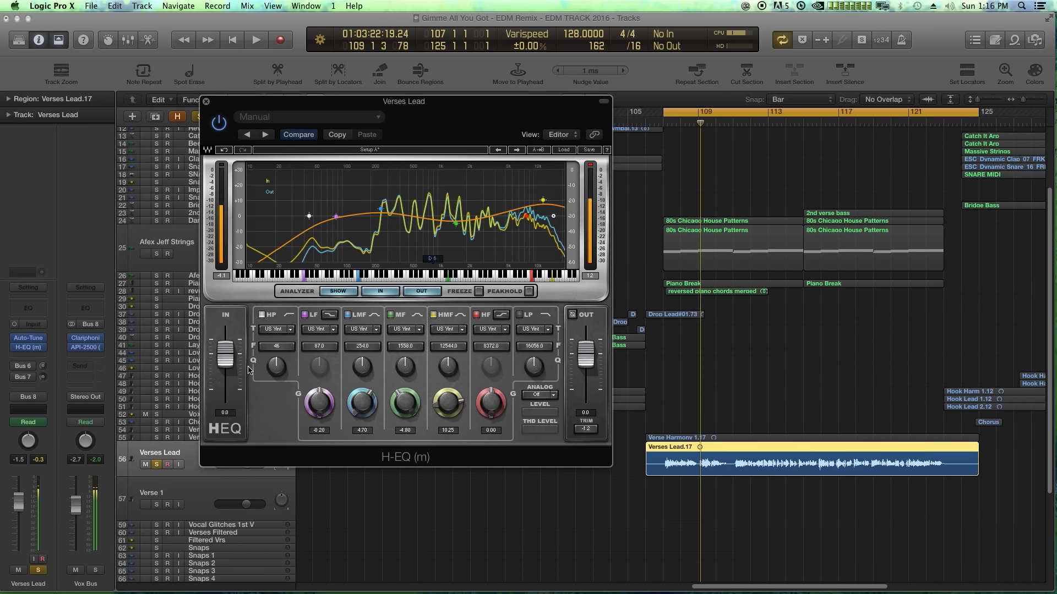
Lower the EQ input to -3.5 dB and output to -3.7 dB, checking peaks during playback.
left_click(589, 165)
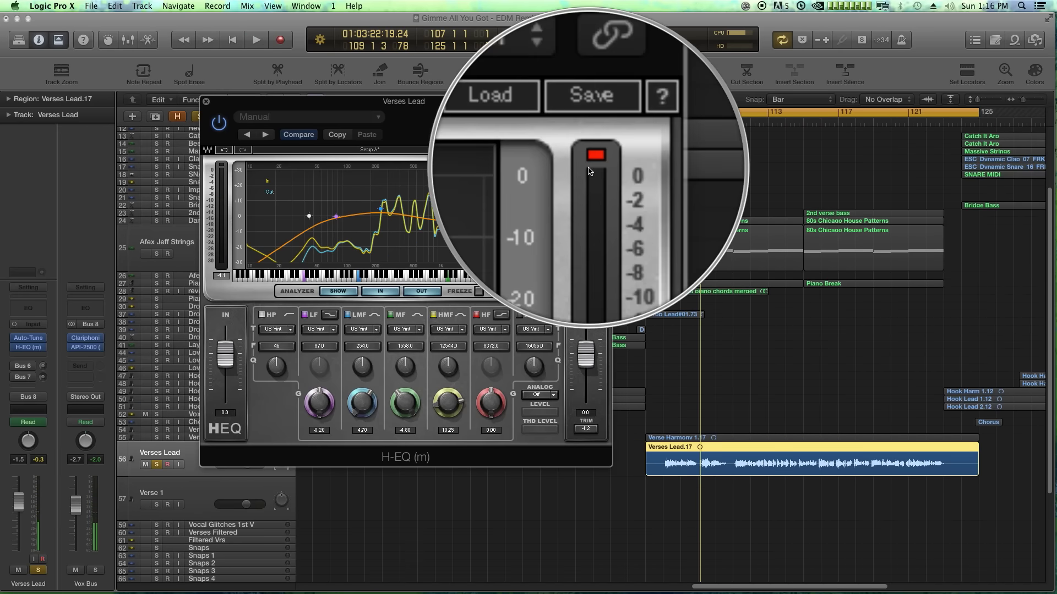
left_click_drag(231, 355, 238, 361)
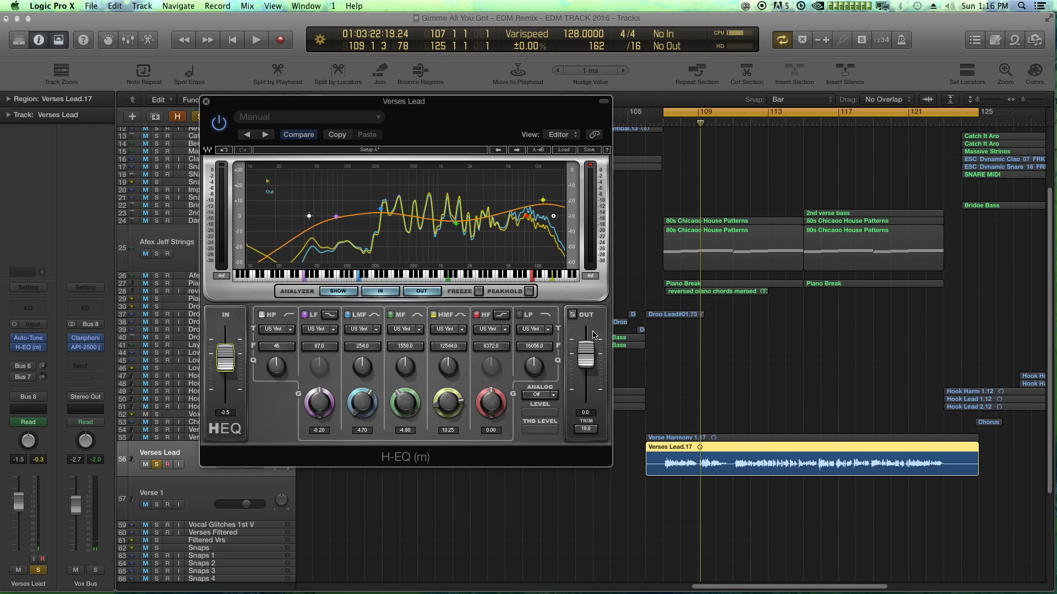
left_click_drag(586, 355, 586, 360)
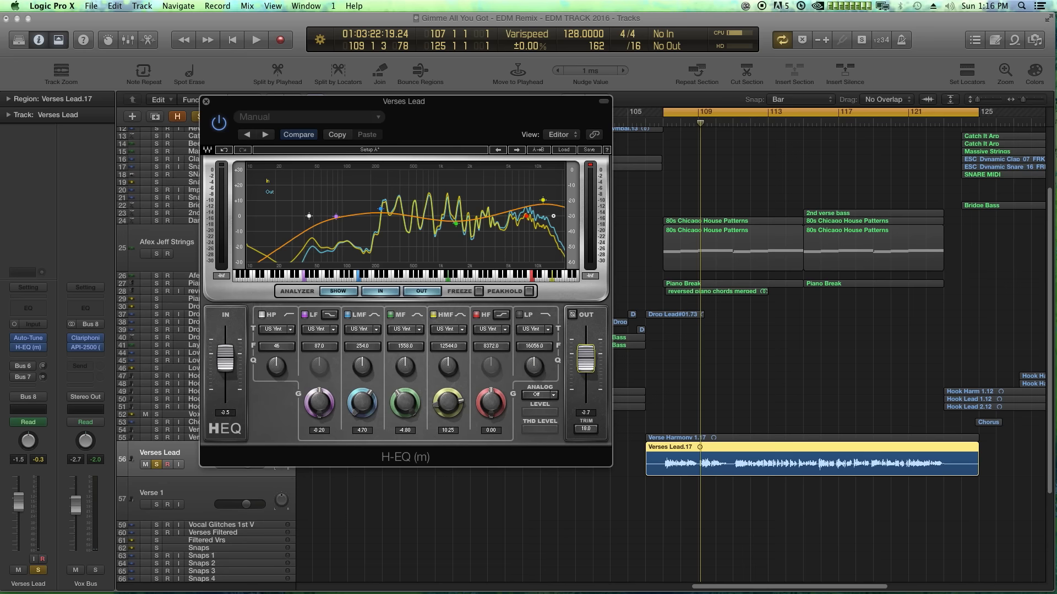
left_click(593, 168)
key("space")
left_click(604, 240)
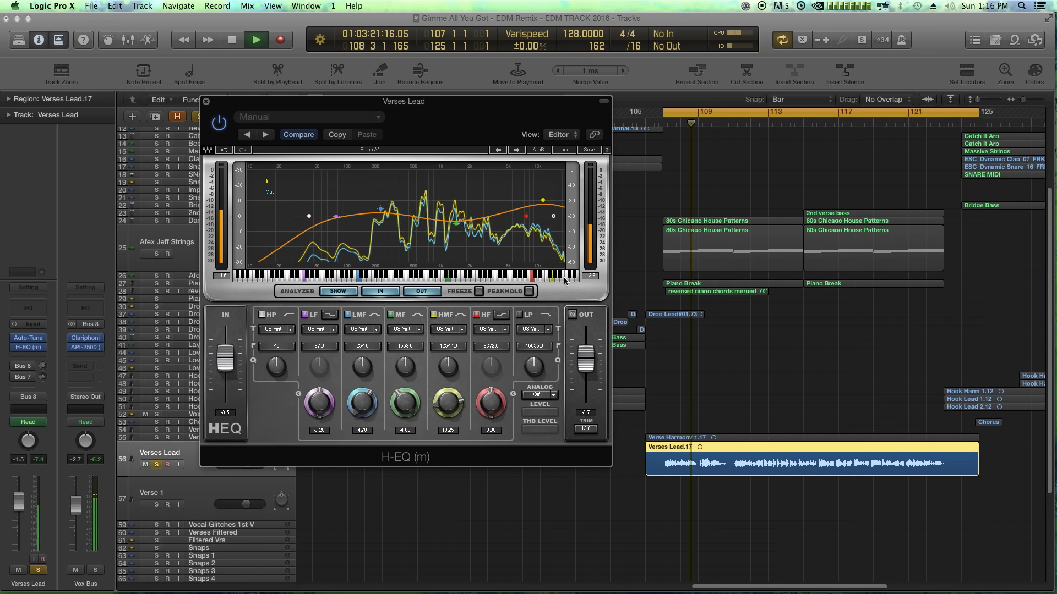
key("space")
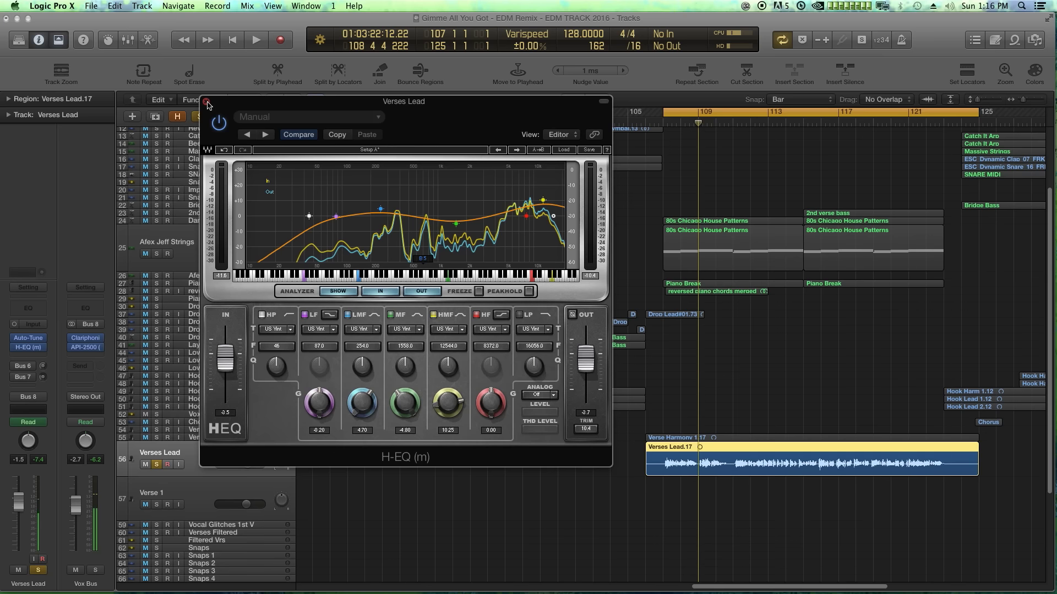
Insert a Waves H-EQ (Audio Units > Waves) on the Afex Jeff Strings track.
left_click(205, 102)
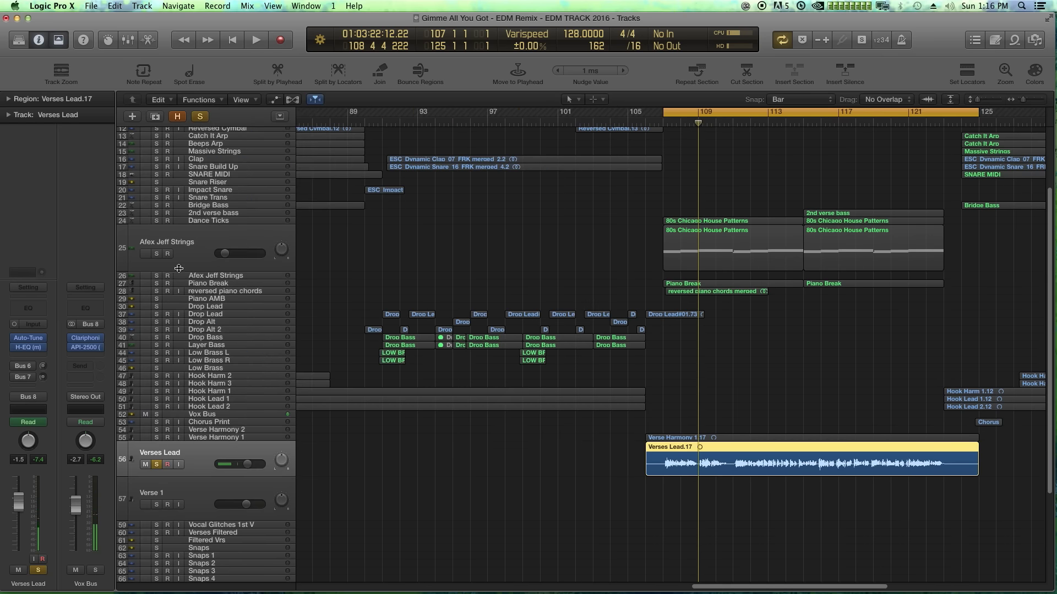
left_click(211, 232)
left_click(34, 291)
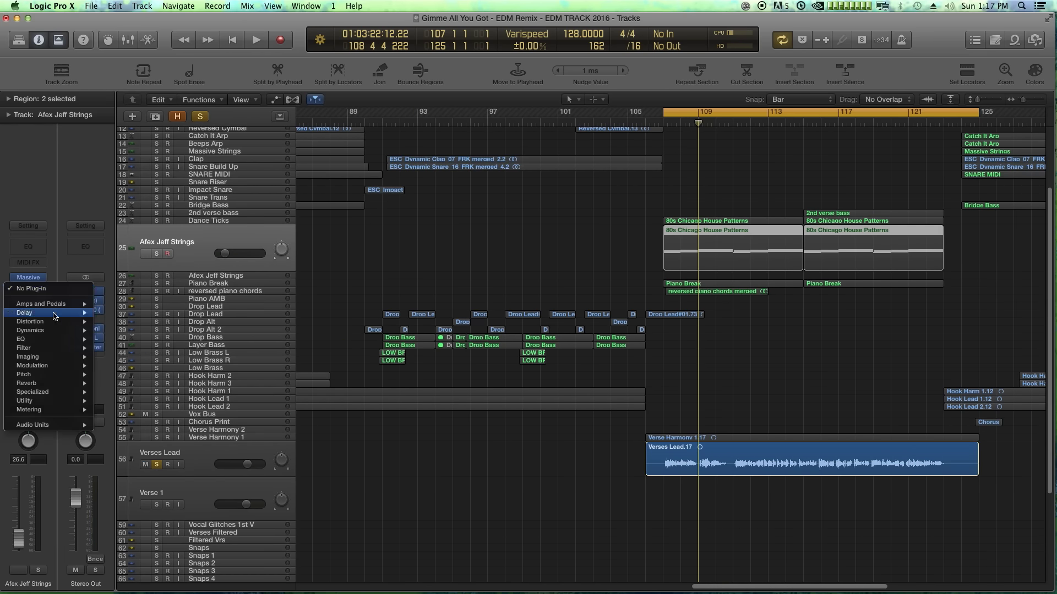
mouse_move(45, 426)
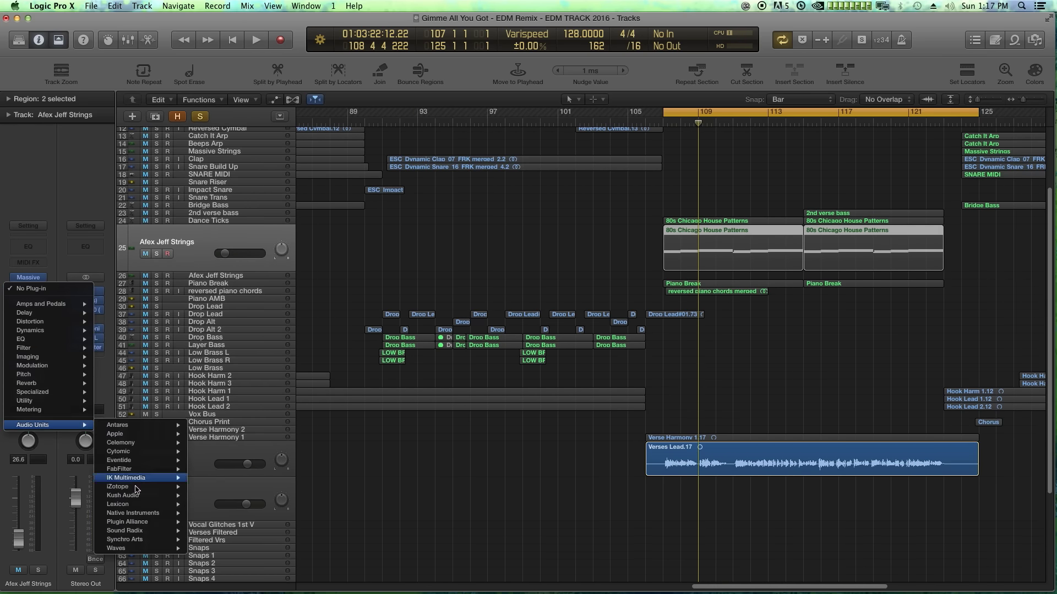
mouse_move(136, 549)
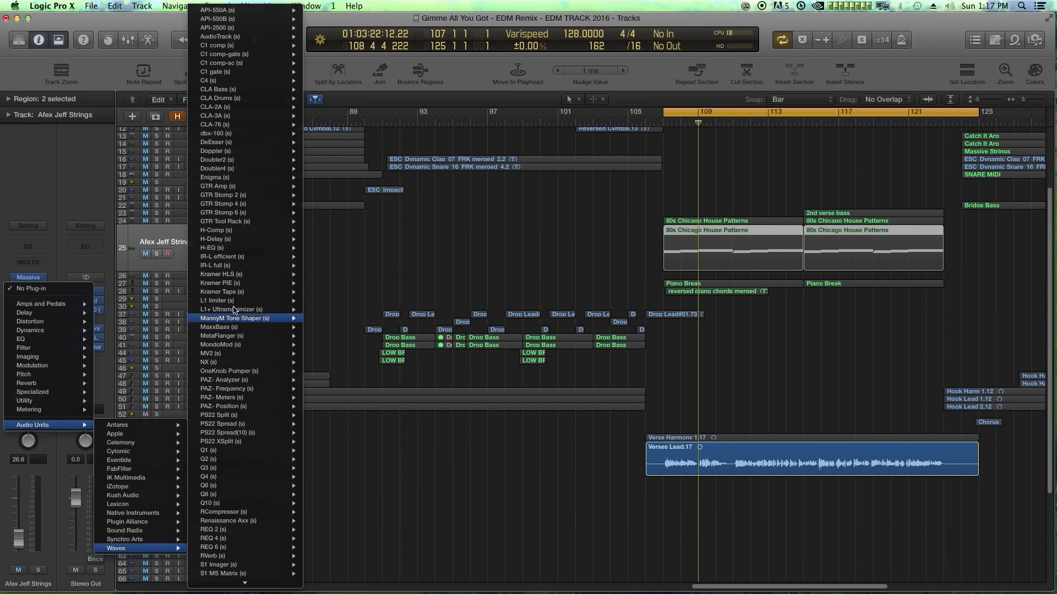
left_click(222, 250)
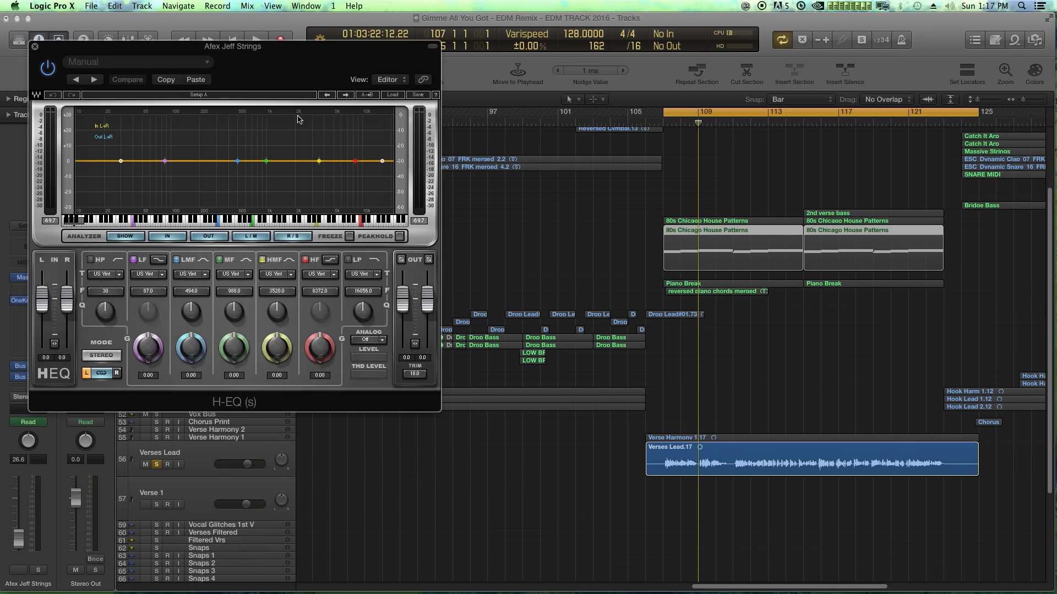
left_click_drag(271, 50, 546, 121)
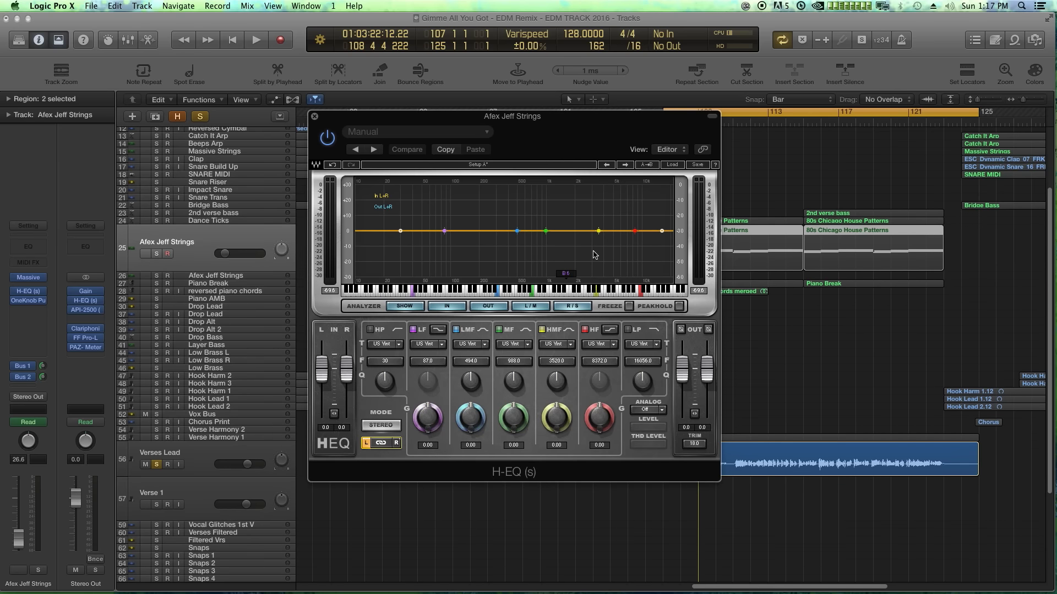
Boost ~6.3 kHz and cut ~450 Hz, then on the right channel boost 494 Hz and cut ~9.4 kHz.
left_click_drag(599, 231, 623, 210)
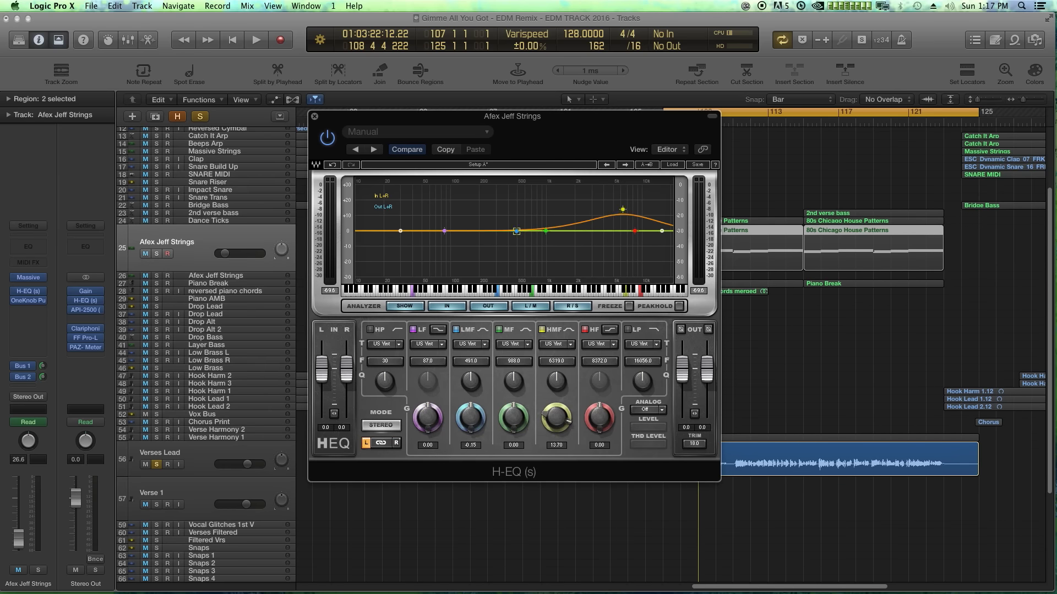
left_click_drag(517, 231, 513, 256)
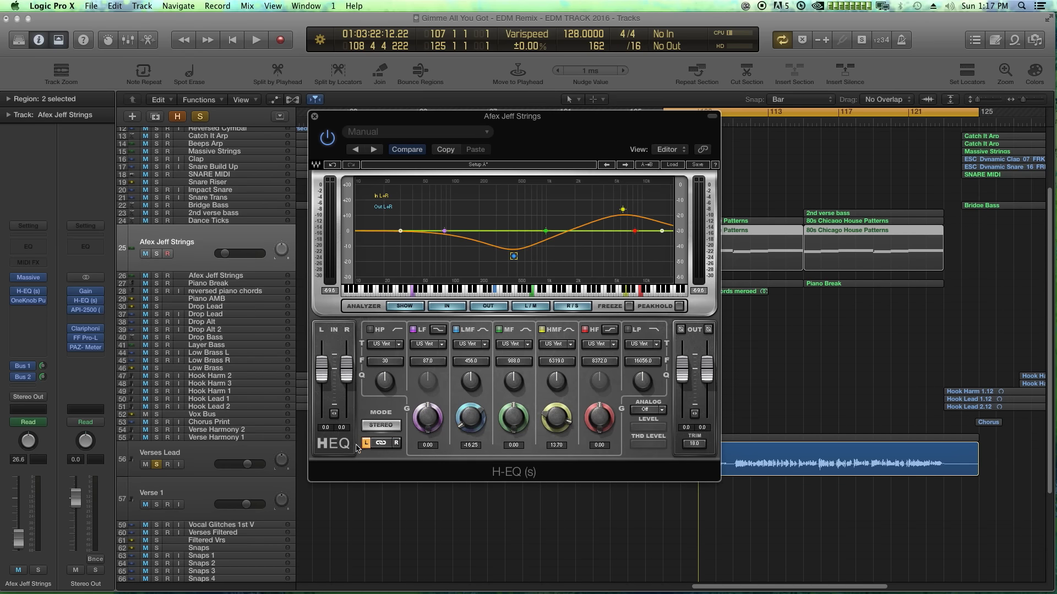
left_click(395, 444)
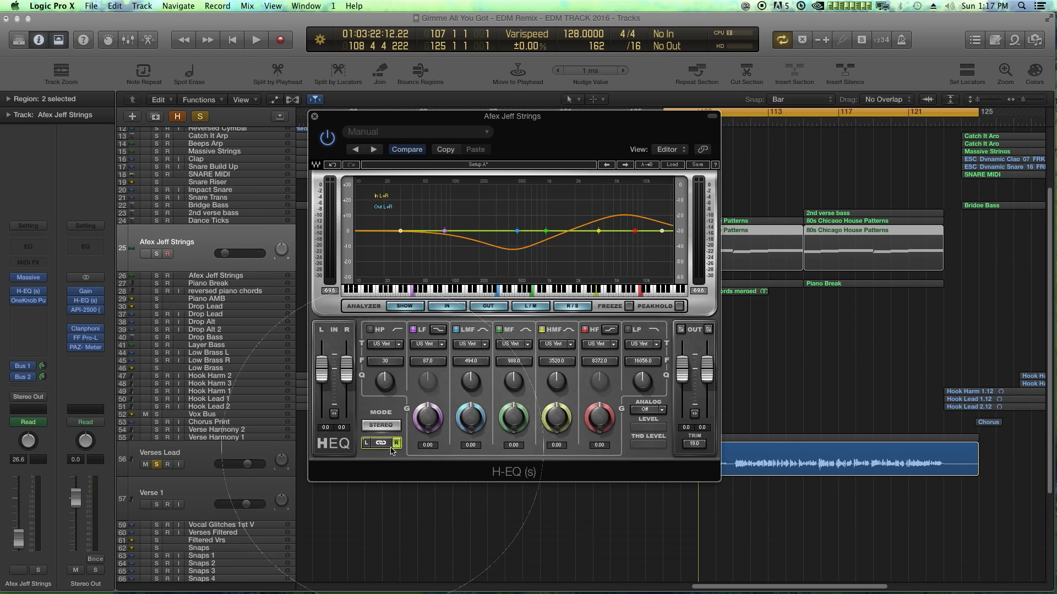
left_click_drag(544, 231, 516, 221)
left_click_drag(598, 231, 640, 236)
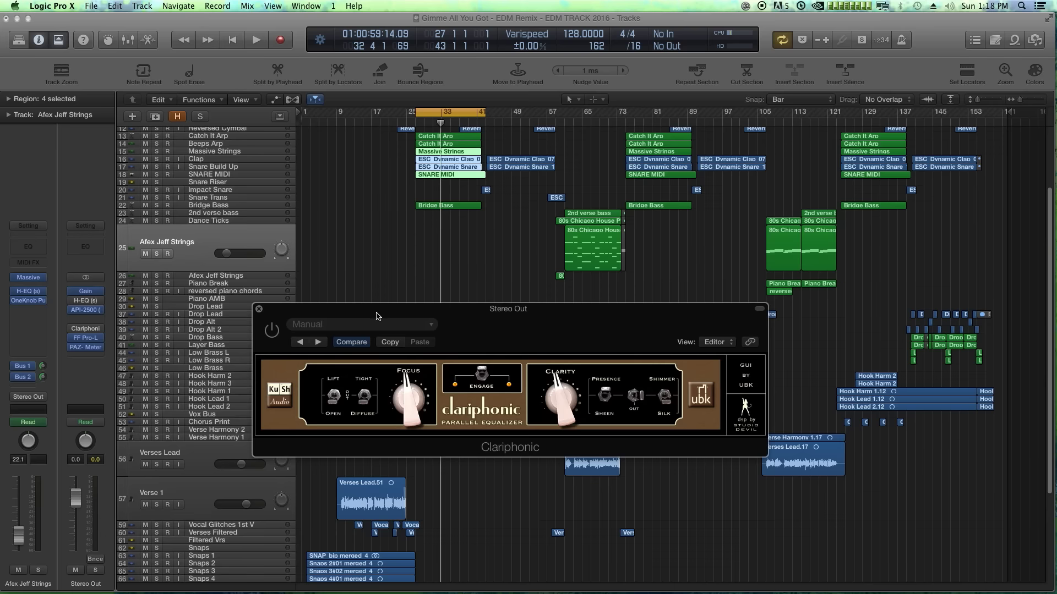
Turn down the Clariphonic Focus and Clarity amounts and switch the clarity character between Presence and Sheen.
left_click_drag(377, 314, 412, 269)
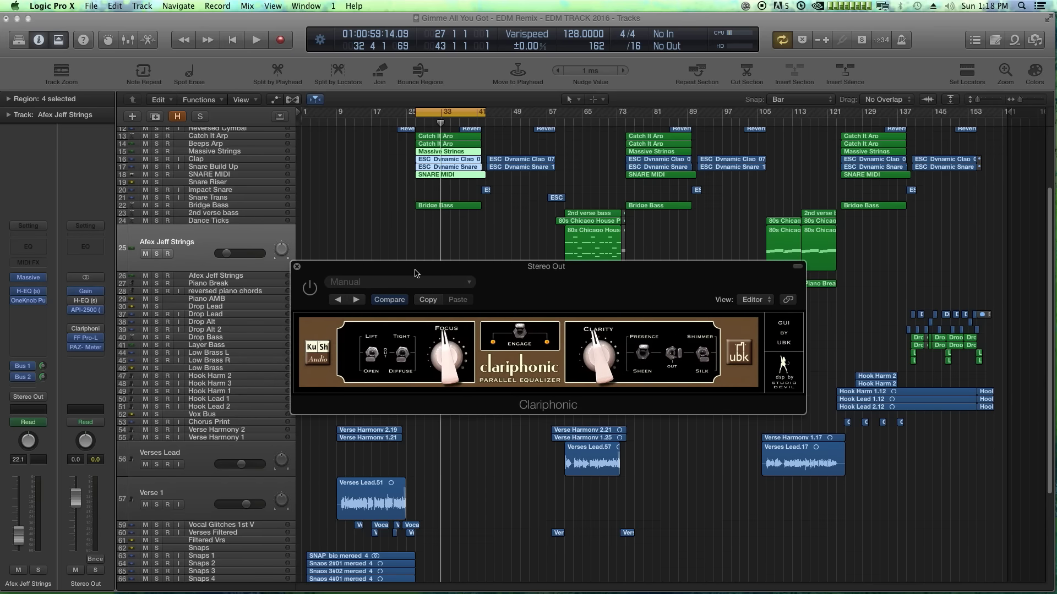
left_click_drag(414, 273, 431, 292)
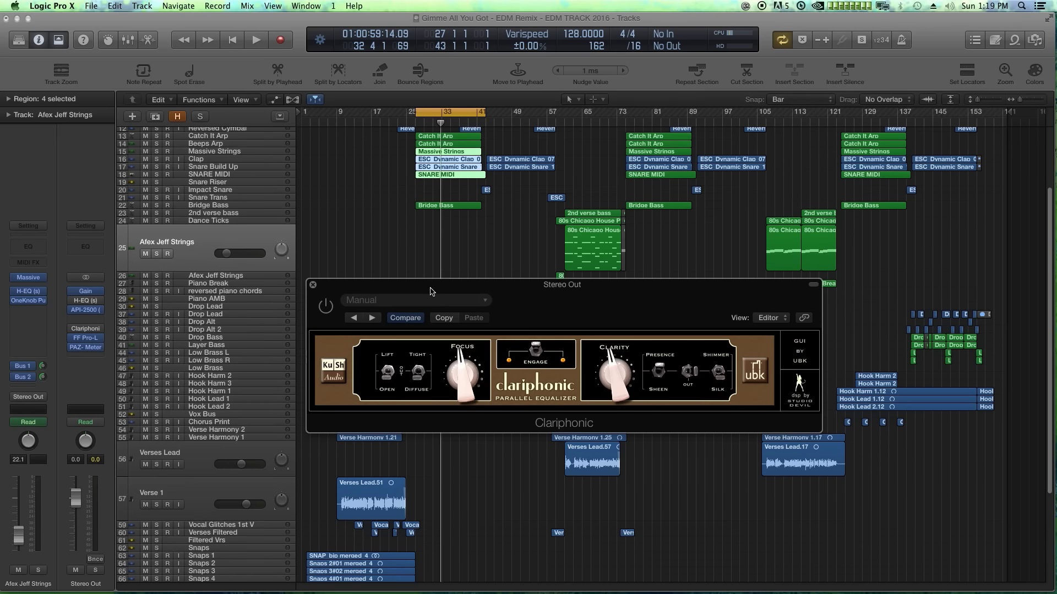
left_click_drag(461, 373, 460, 393)
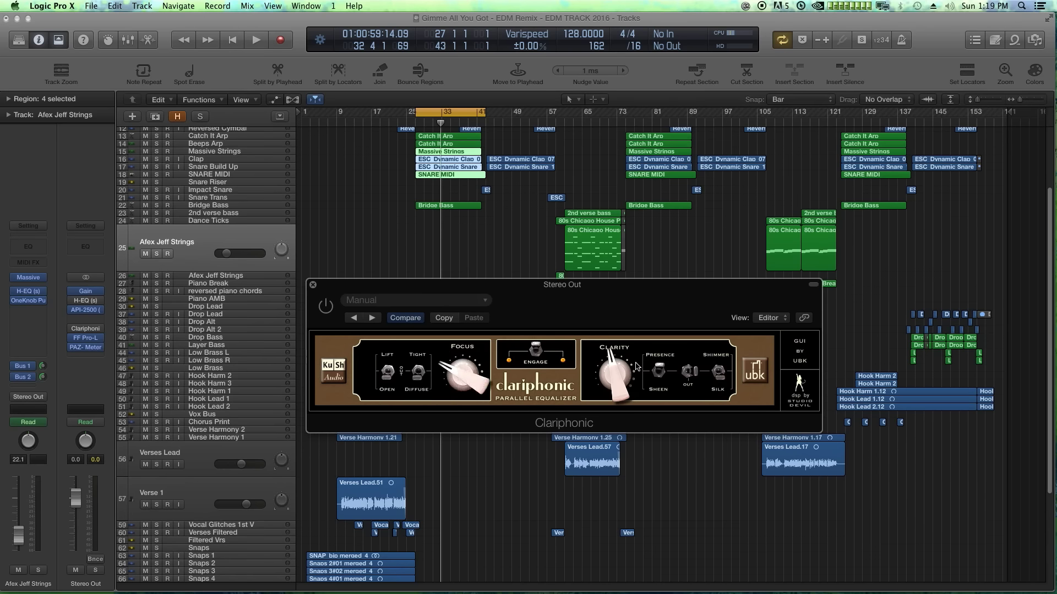
left_click_drag(625, 373, 624, 395)
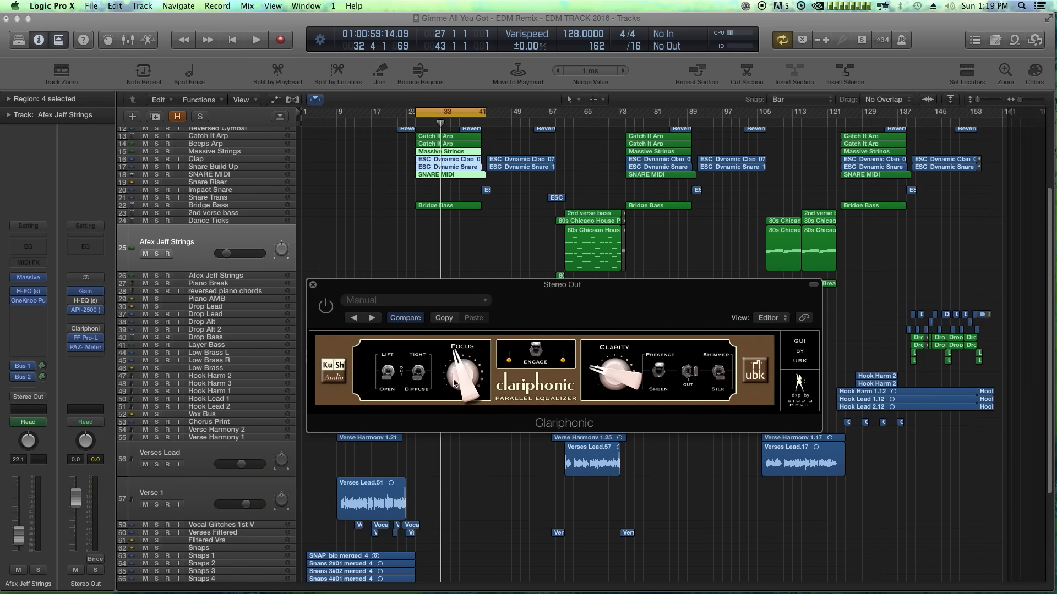
left_click_drag(453, 382, 456, 394)
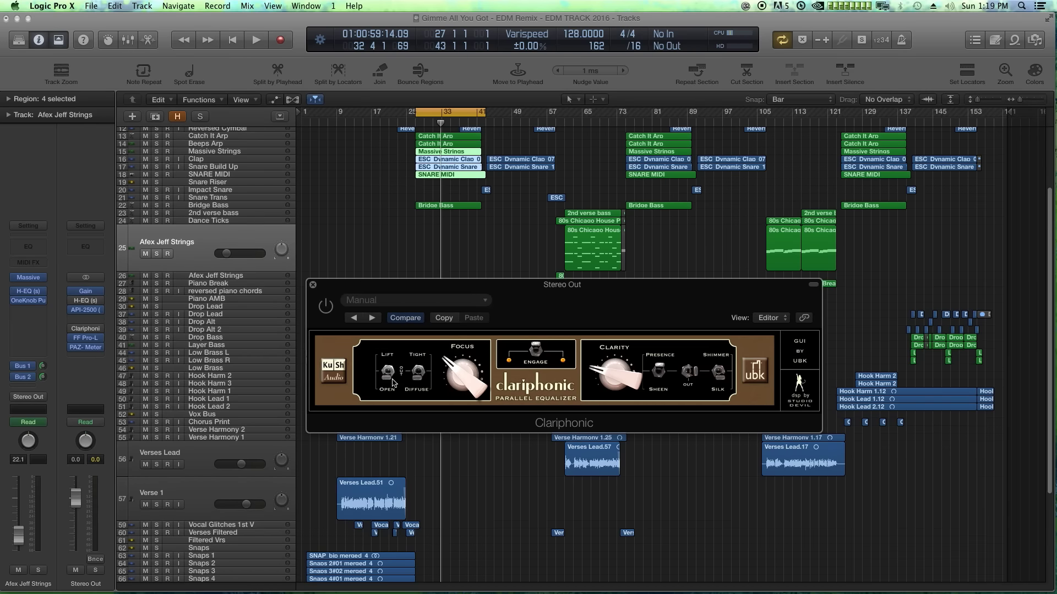
left_click_drag(623, 390, 625, 394)
left_click(657, 372)
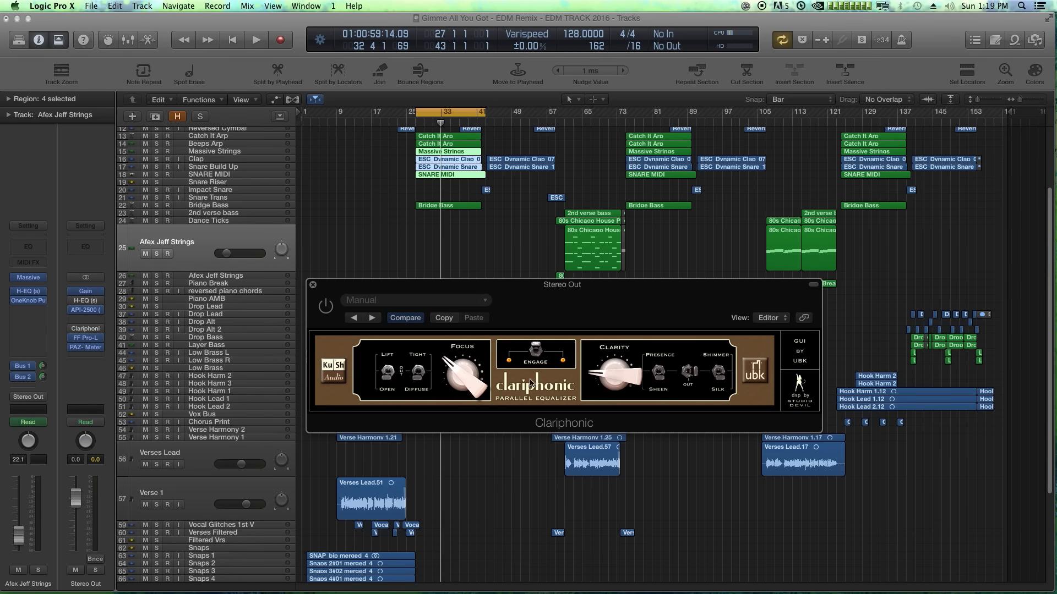
left_click_drag(470, 379, 470, 384)
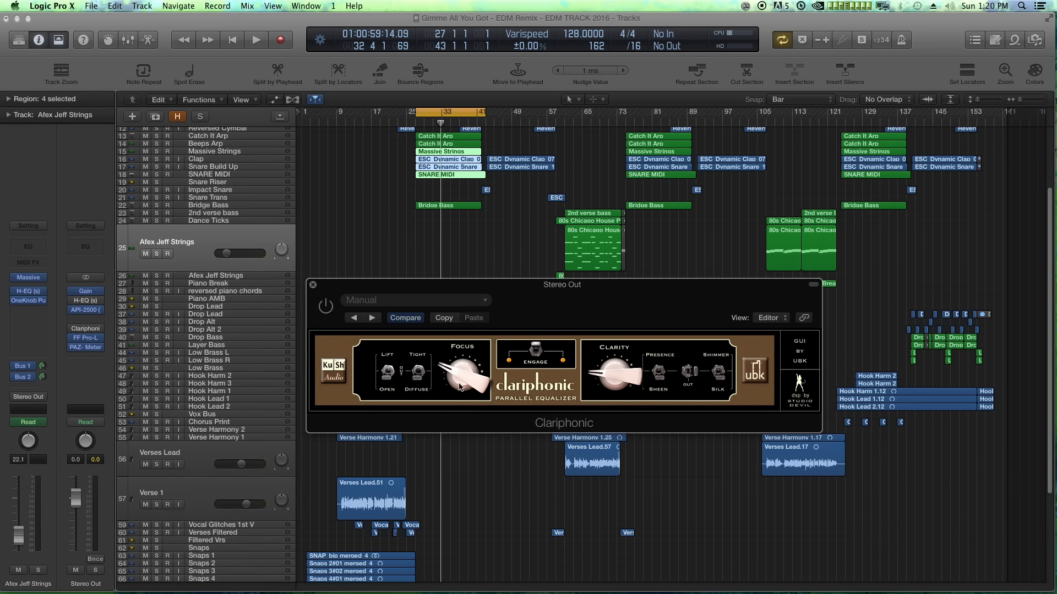
Play the mix comparing Clariphonic bypassed and active, touching up Focus, and leave it switched on.
left_click_drag(461, 388, 462, 378)
key("space")
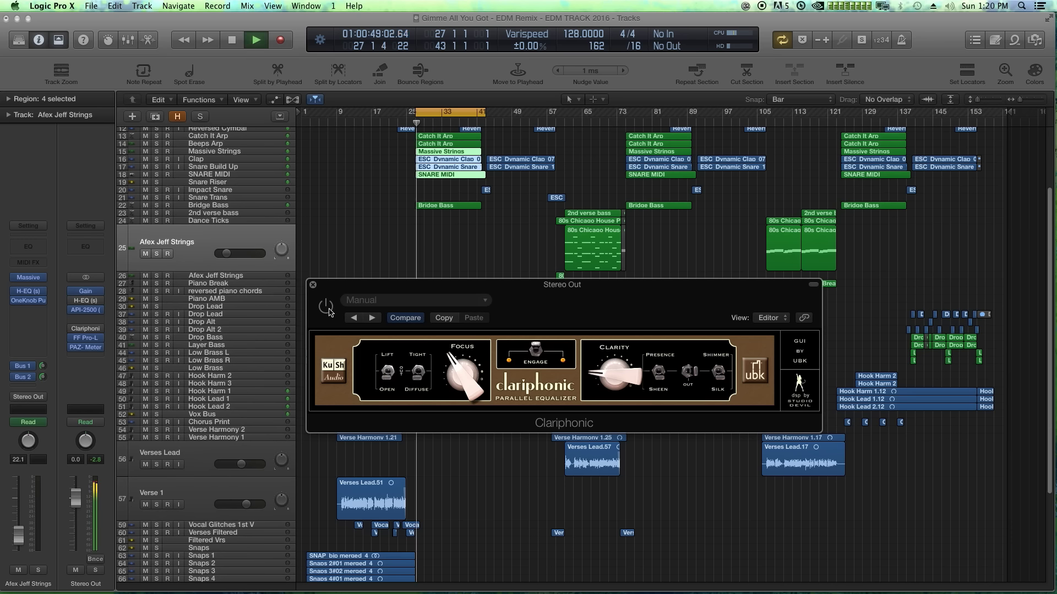
left_click(326, 306)
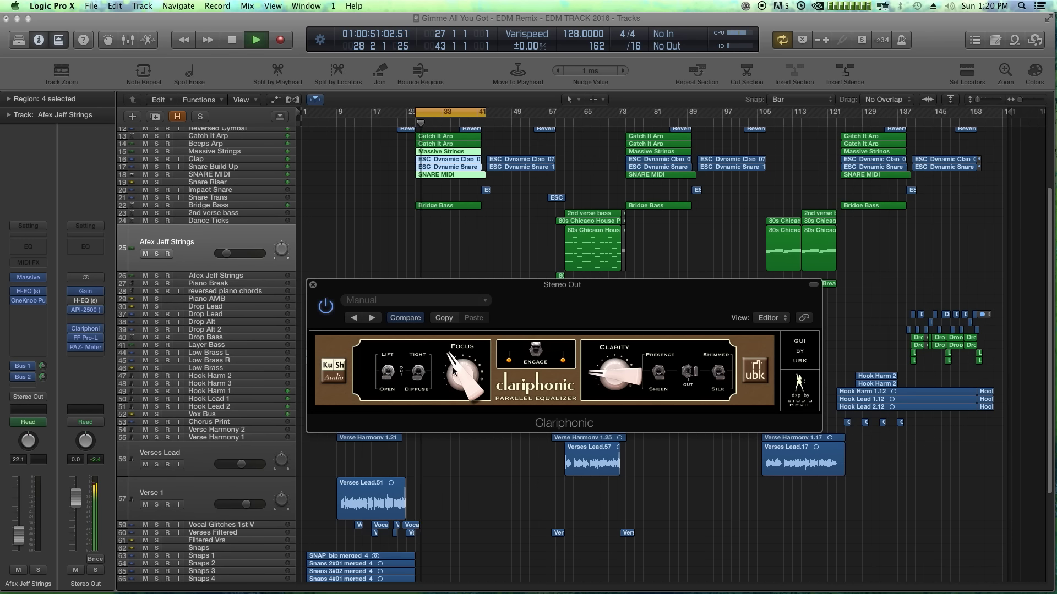
mouse_move(471, 366)
left_mouse_down()
mouse_move(461, 368)
mouse_move(470, 372)
left_mouse_up()
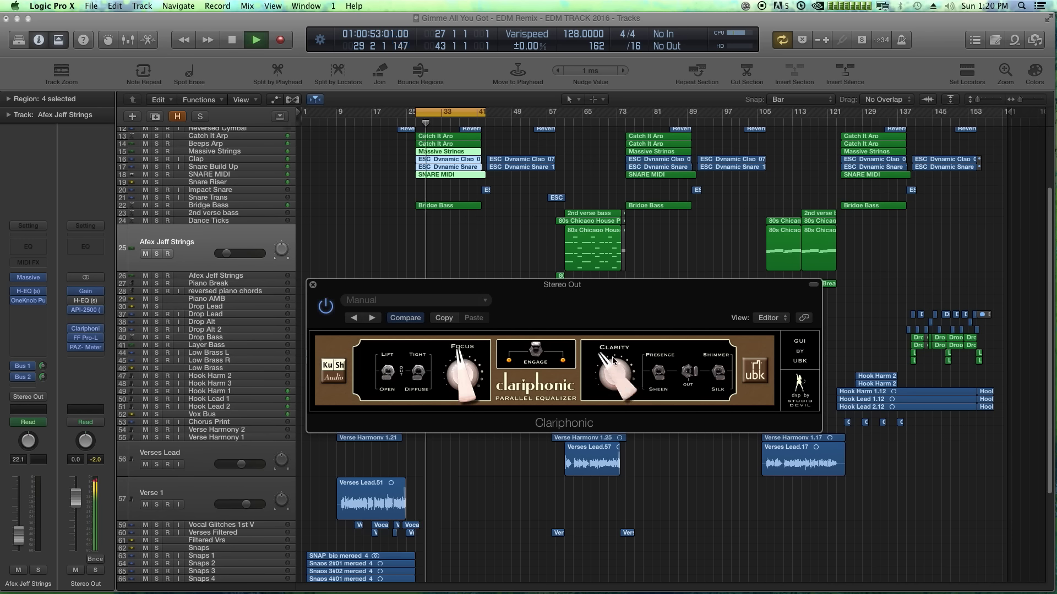
left_click(325, 307)
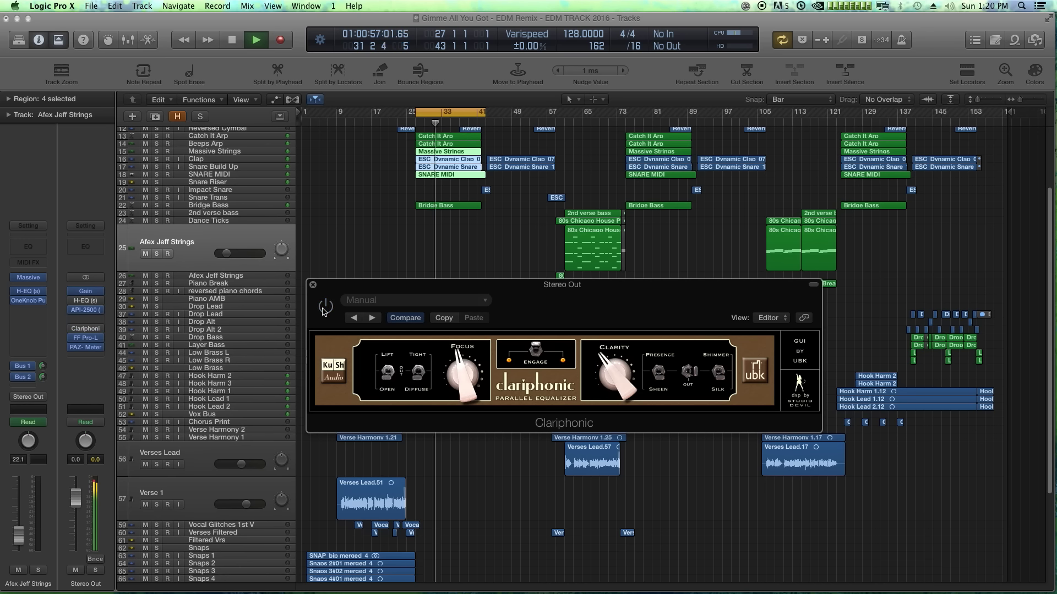
left_click(325, 307)
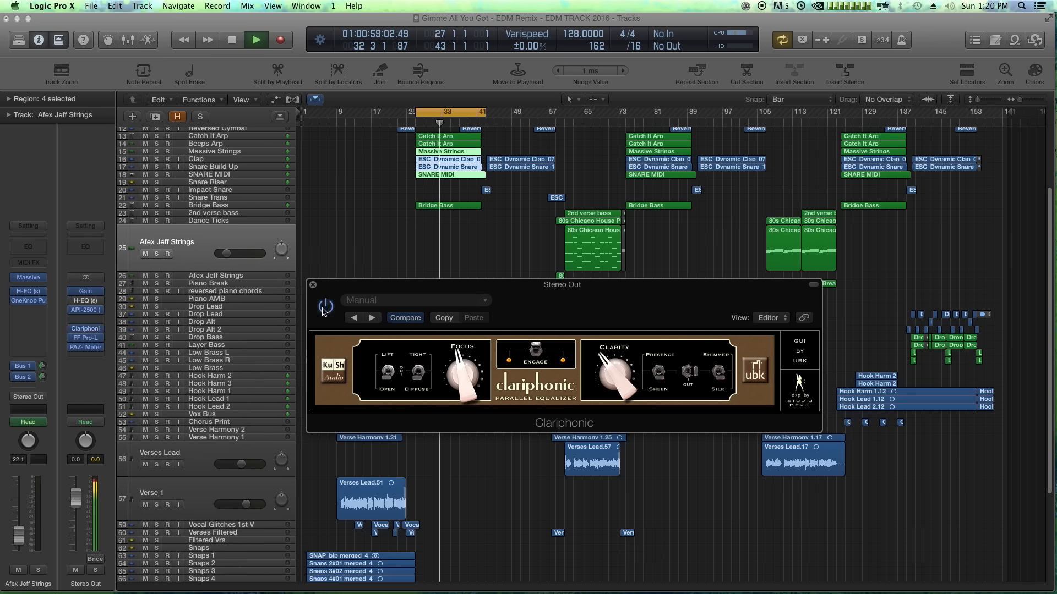
key("space")
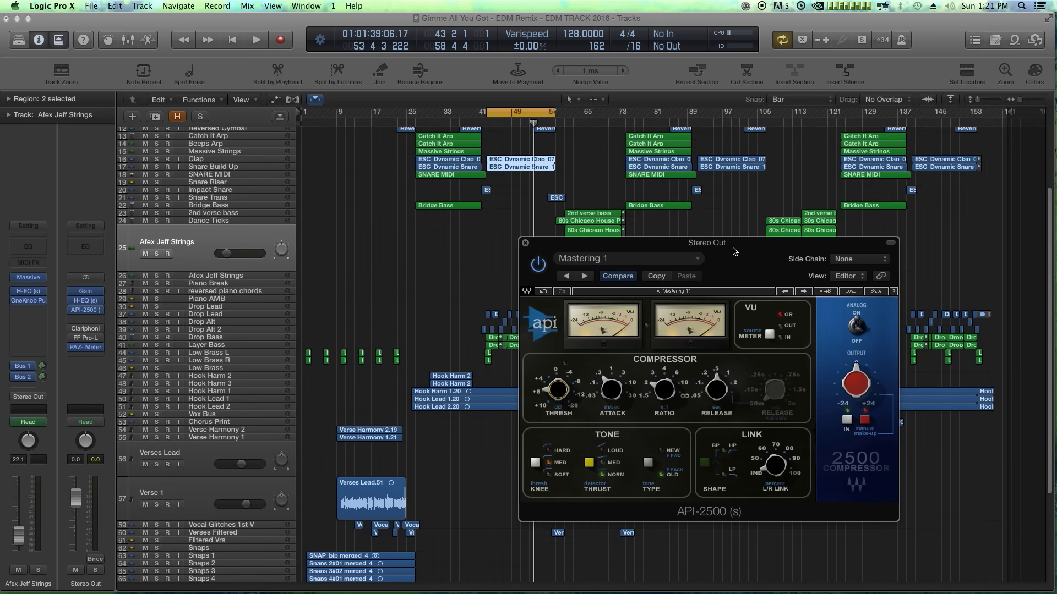
left_click_drag(732, 245, 723, 245)
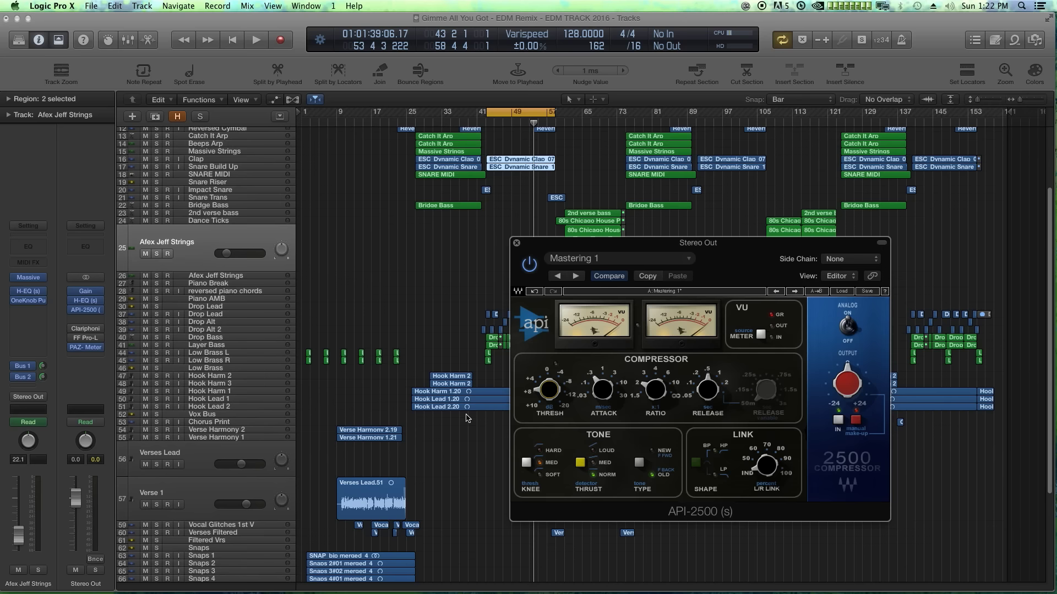
Play the mix and A/B the API-2500 compressor by bypassing and re-enabling it.
left_click_drag(664, 247, 627, 260)
mouse_move(80, 341)
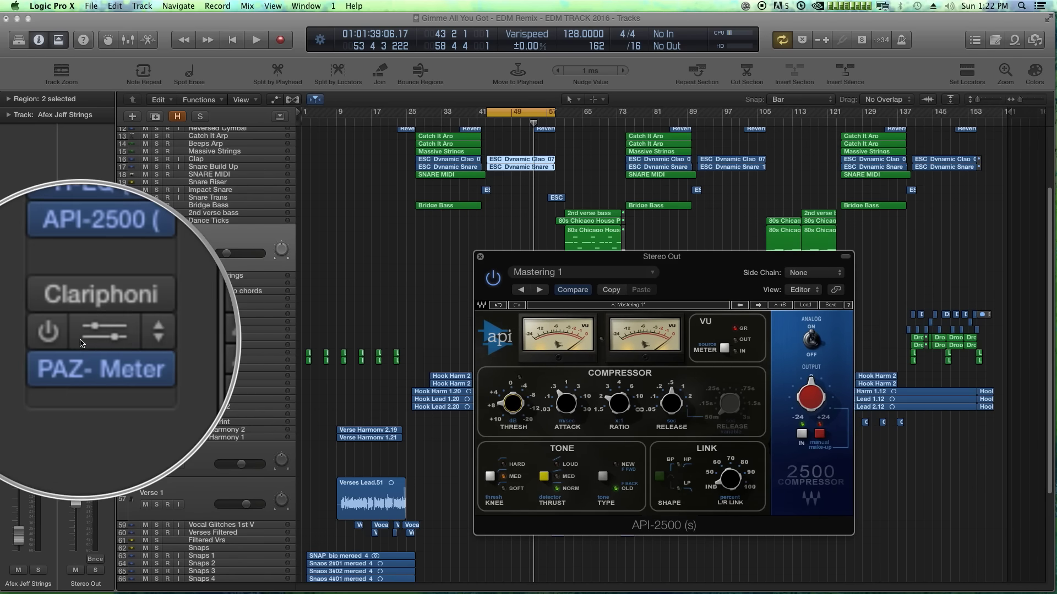
left_click_drag(629, 262, 621, 261)
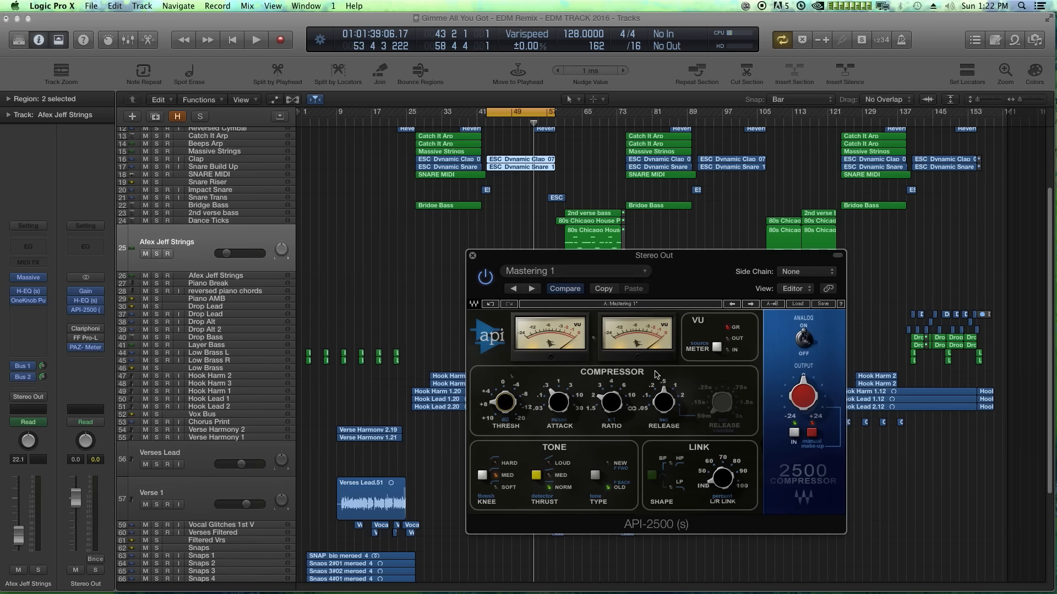
left_click(493, 410)
key("space")
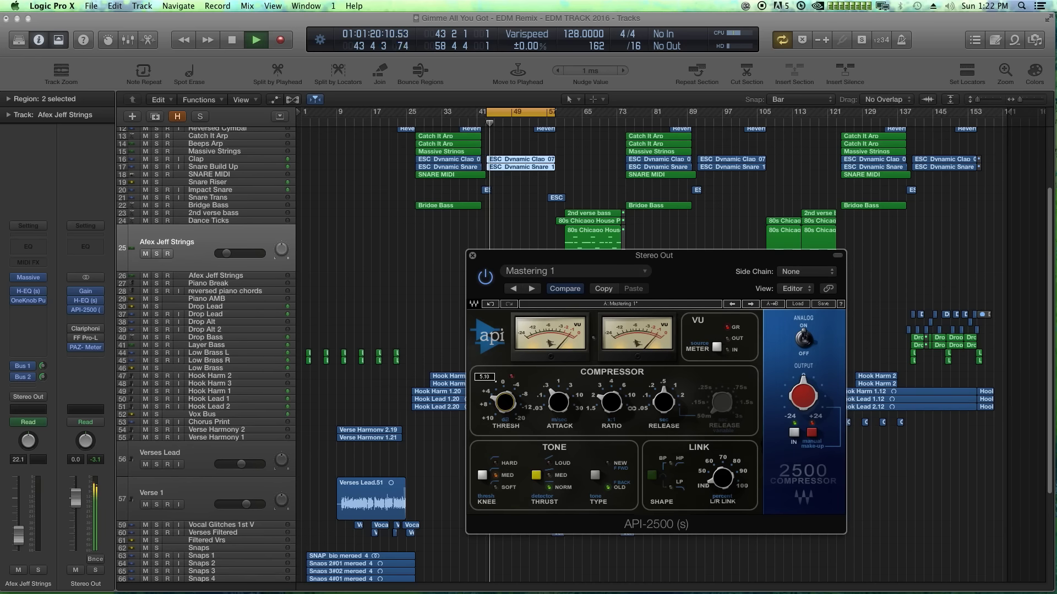
mouse_move(602, 415)
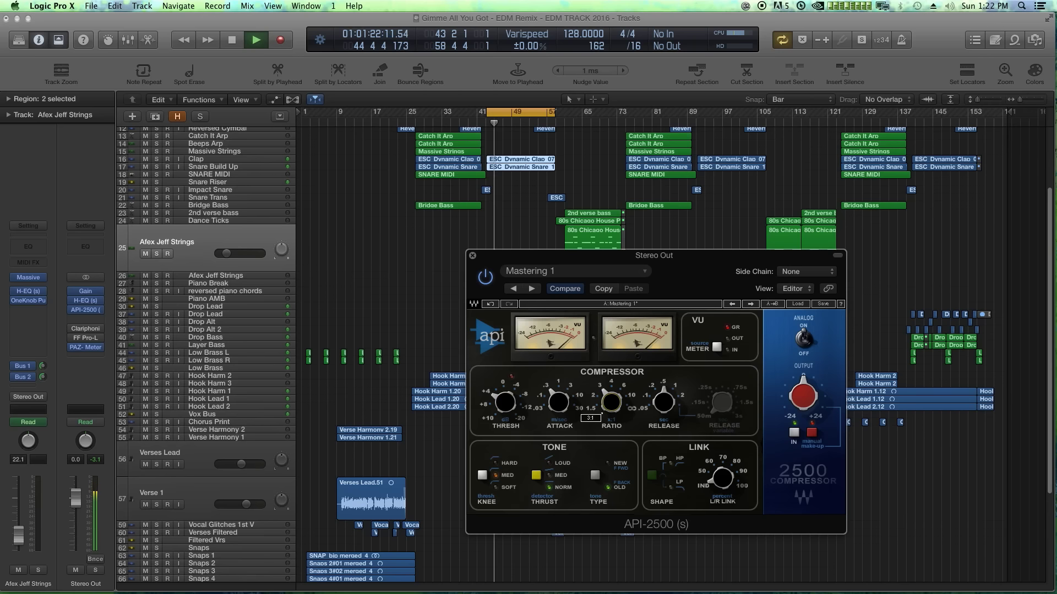
mouse_move(801, 376)
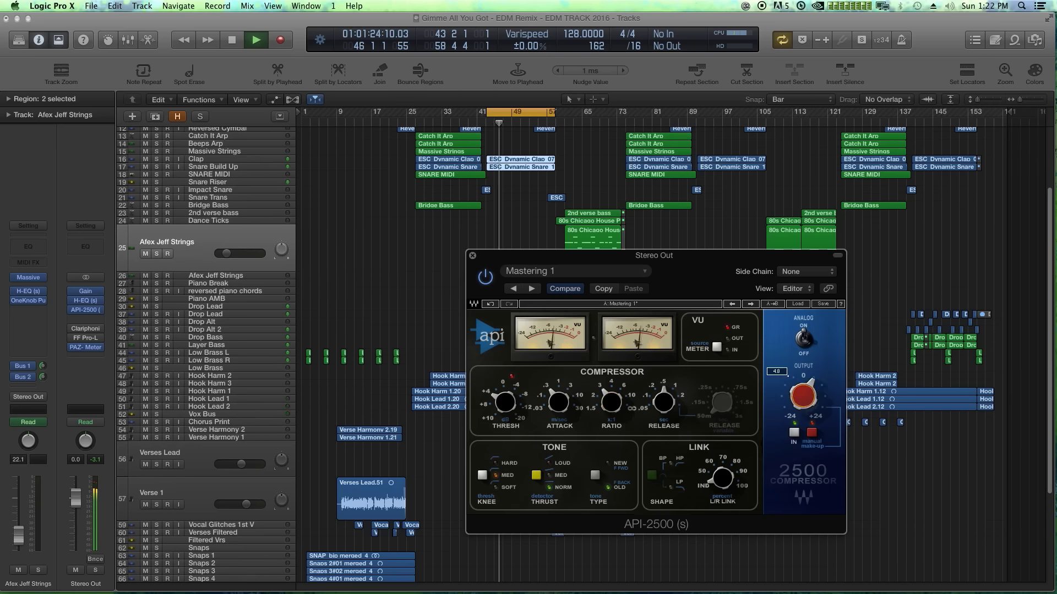
left_click(484, 277)
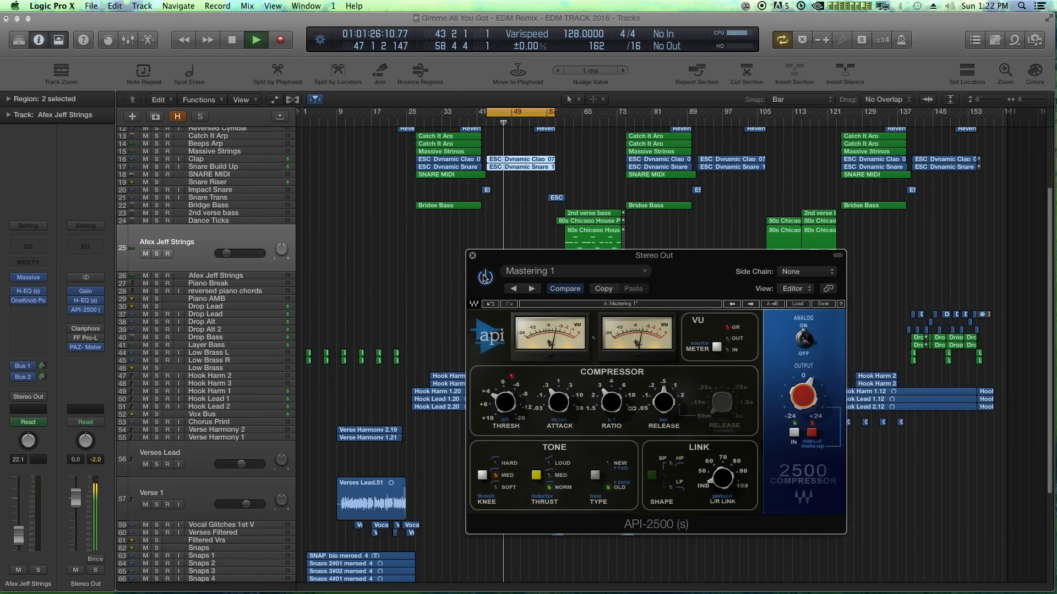
left_click(484, 276)
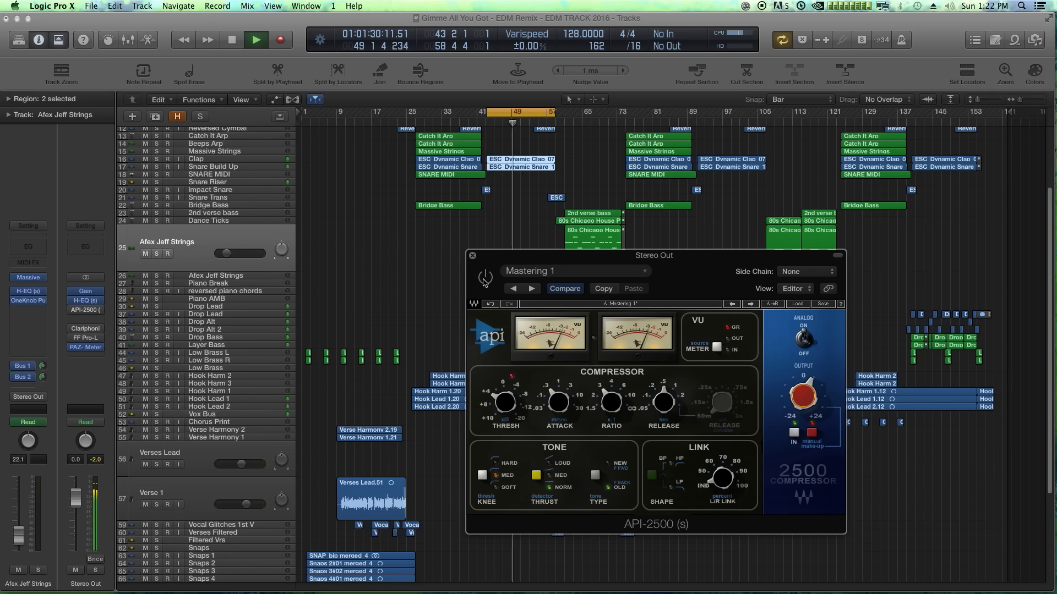
left_click(484, 279)
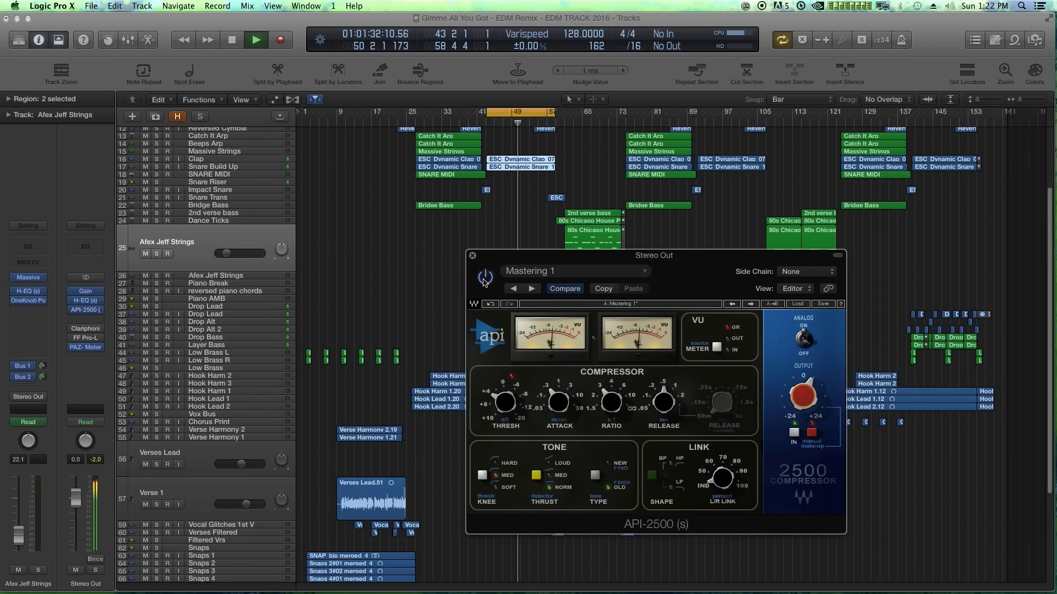
key("space")
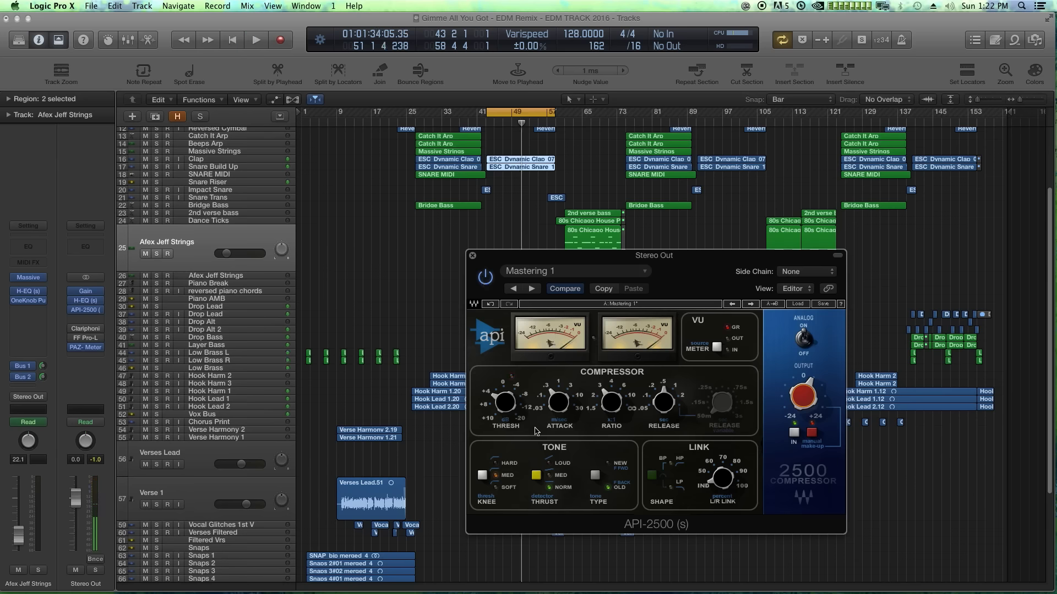
Set the API-2500 Tone Type to NEW.
left_click(595, 476)
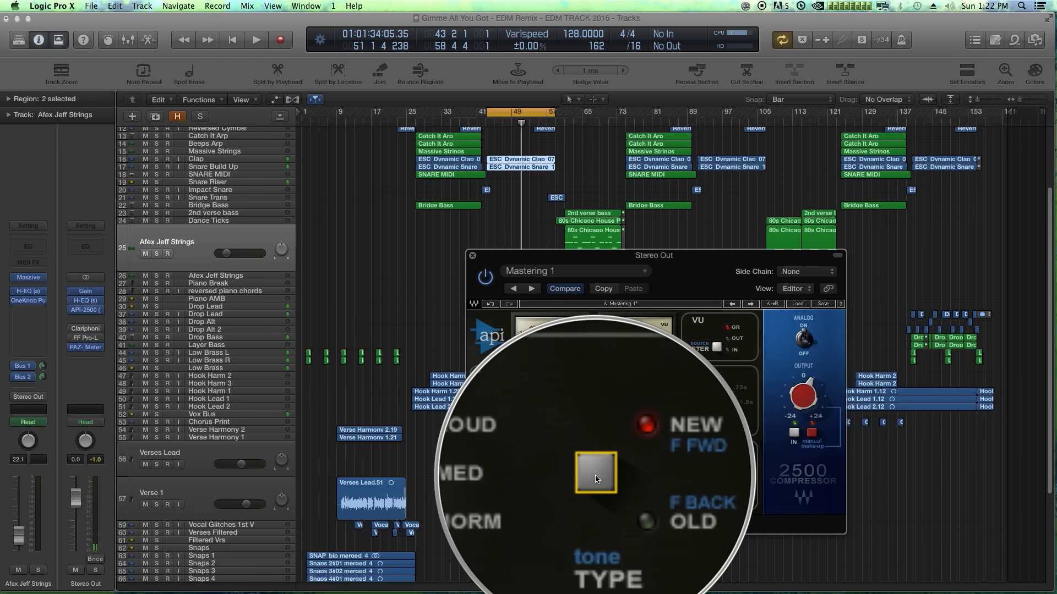
left_click(597, 479)
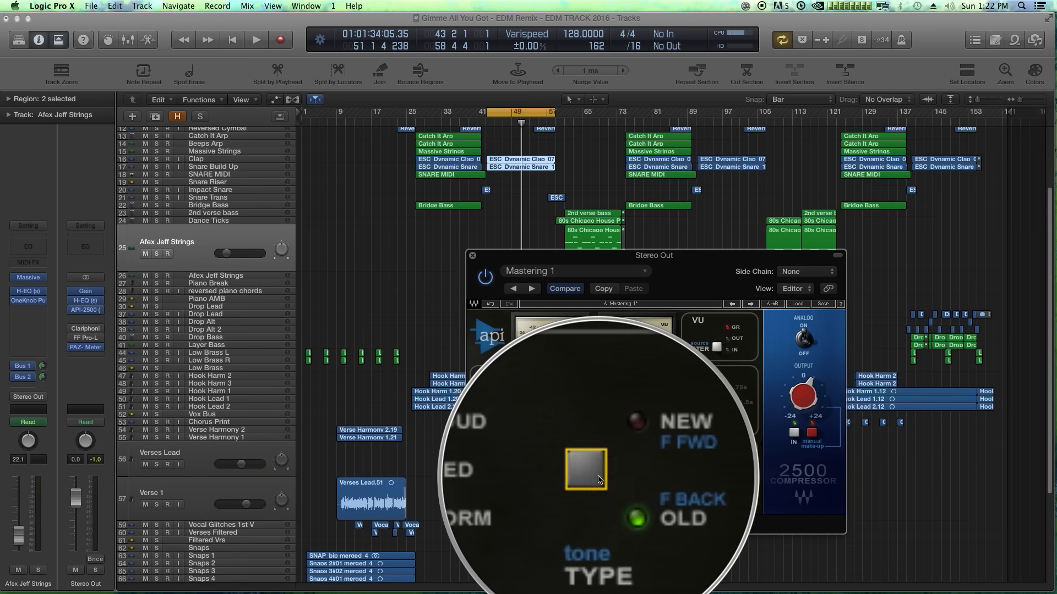
left_click(599, 479)
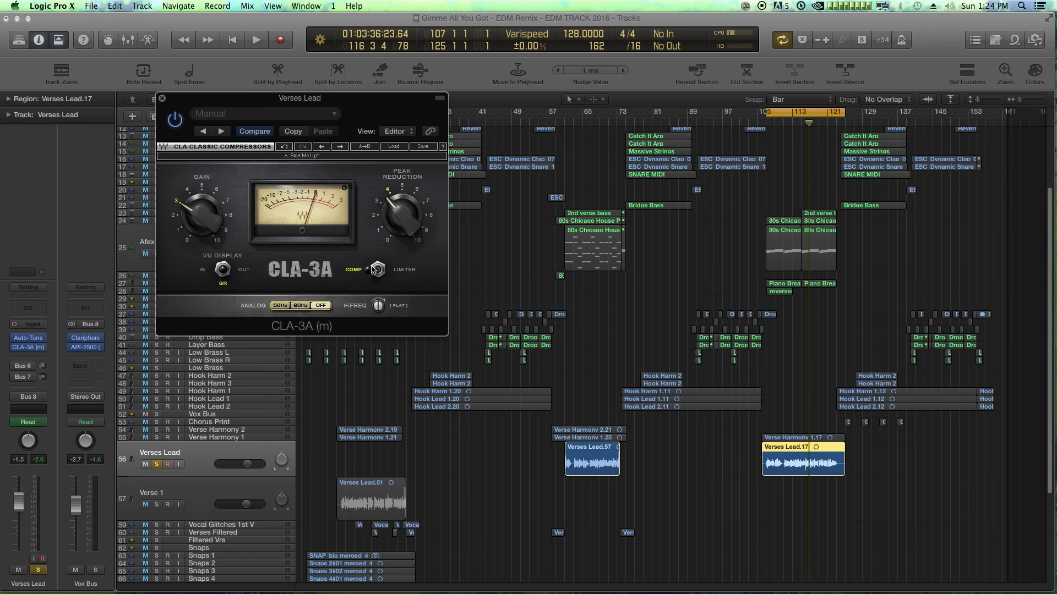
Toggle muting of all muted tracks with the Ctrl+Option+Command+M shortcut.
key("ctrl+alt+super+m")
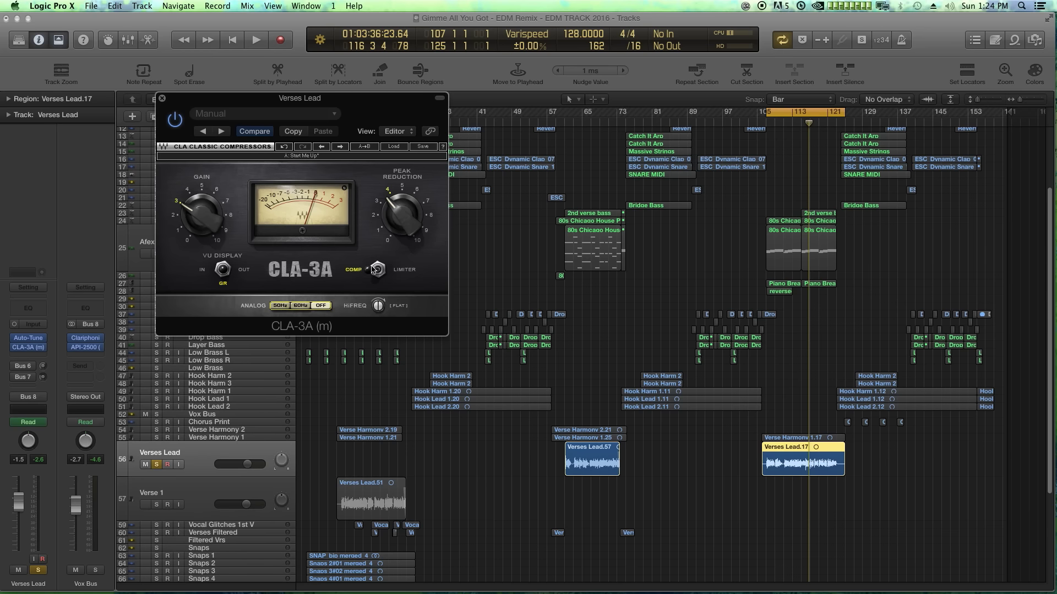
Rough in the CLA-3A, trying peak reduction near 6 and gain between about 3.3 and 5.9.
left_click_drag(327, 101, 516, 194)
left_click_drag(592, 310, 592, 302)
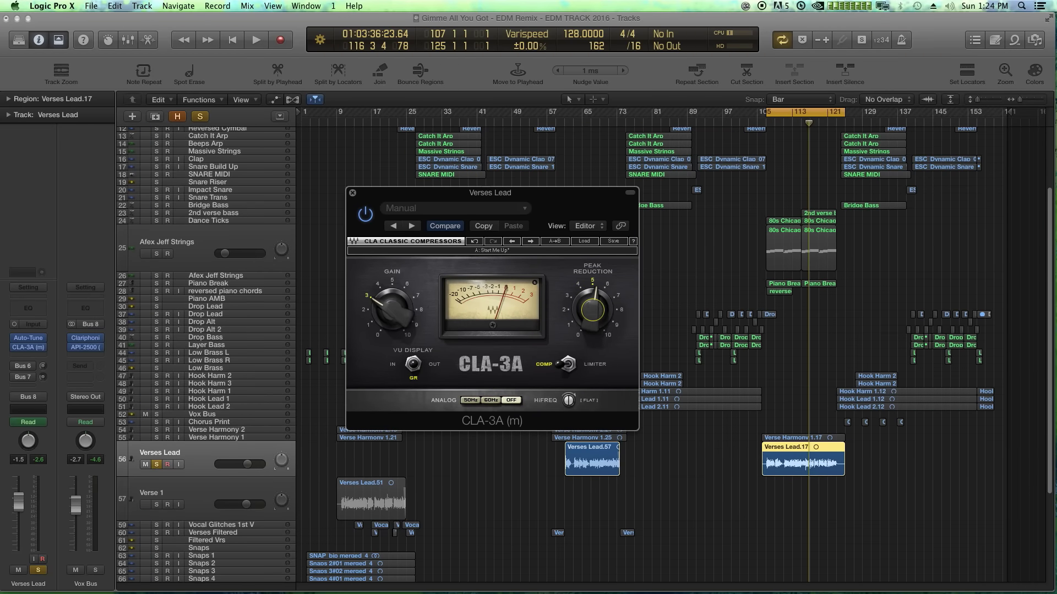
left_click_drag(392, 310, 392, 280)
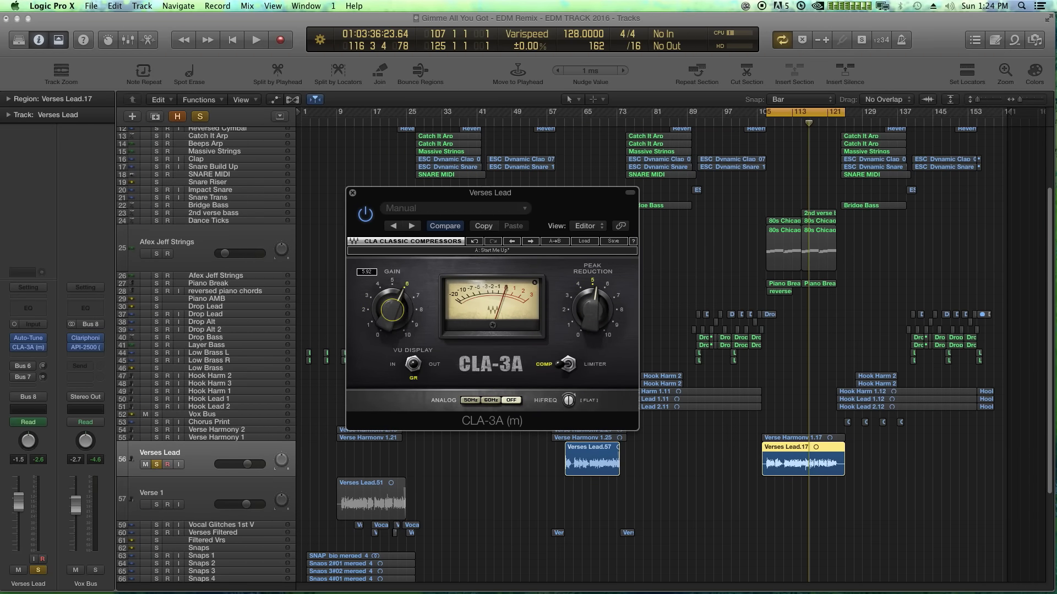
left_click_drag(592, 318, 593, 346)
left_click_drag(392, 297, 392, 325)
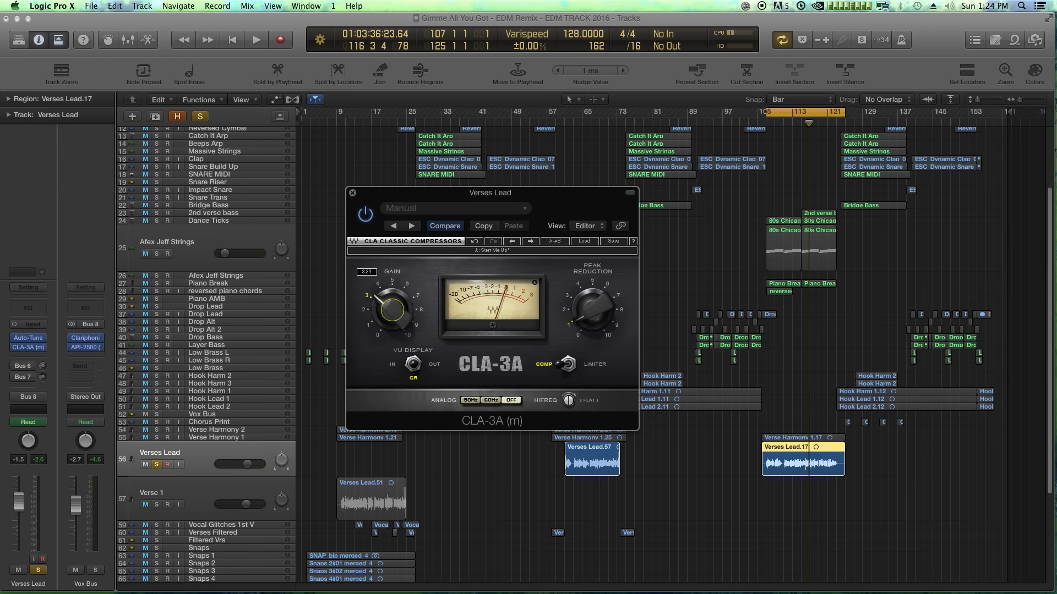
Unmute all tracks and, during playback, settle peak reduction near 5.65 and gain about 5.
key("ctrl+alt+super+m")
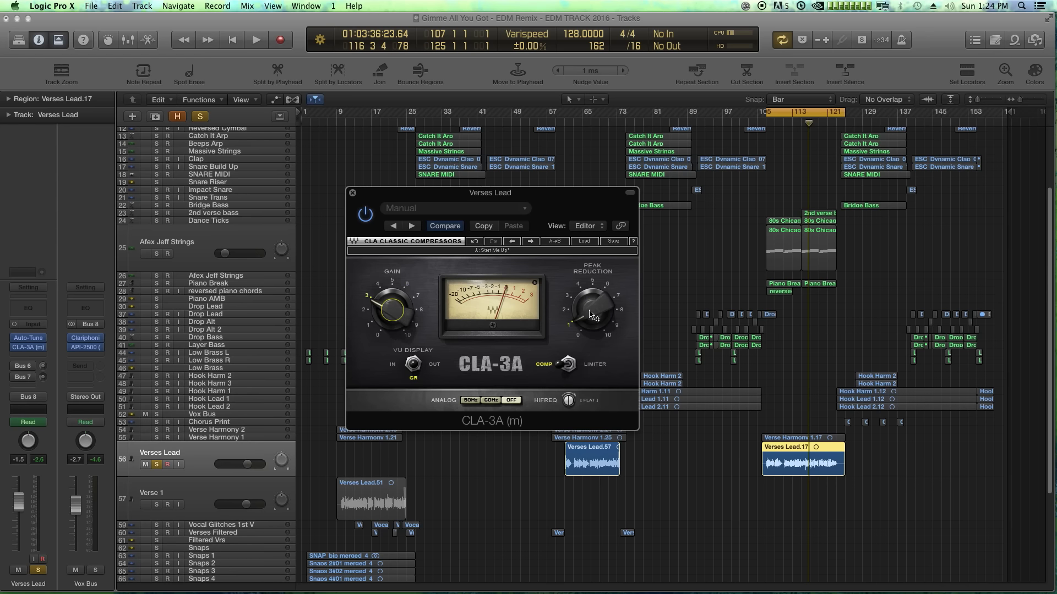
key("space")
left_click_drag(592, 315, 593, 288)
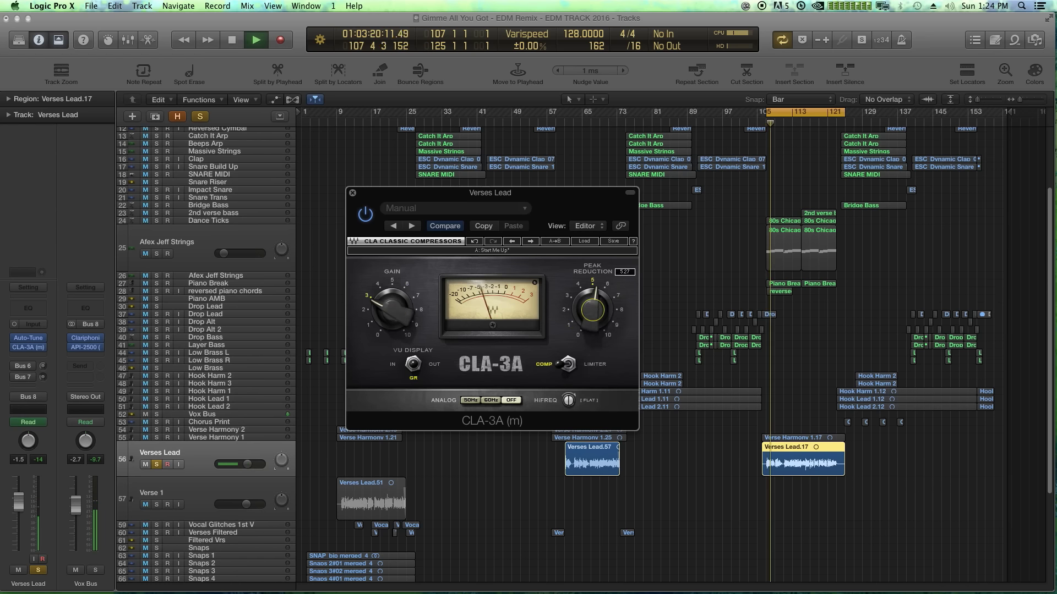
left_click_drag(392, 309, 391, 297)
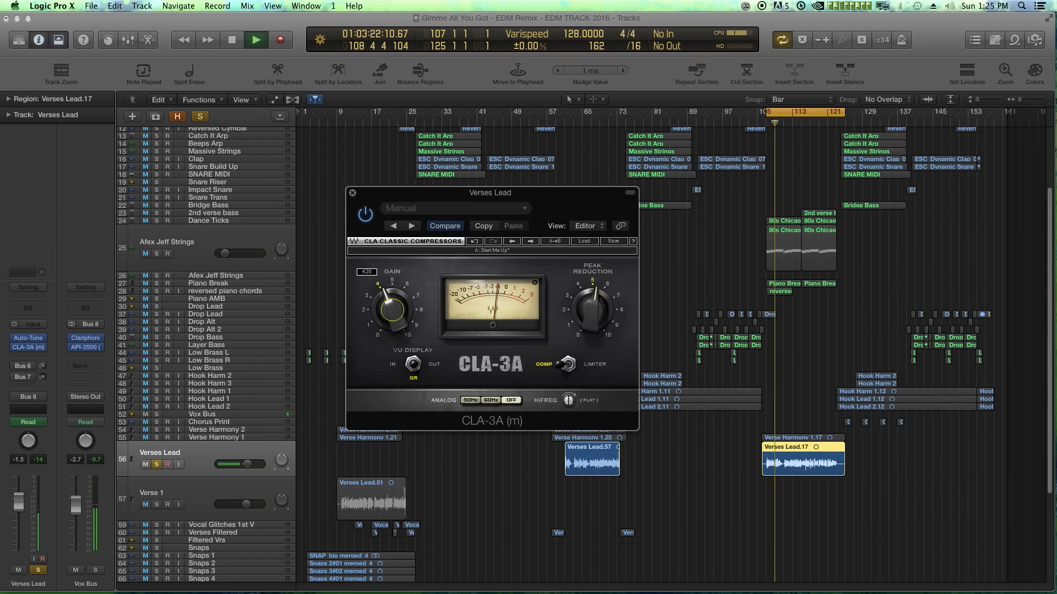
left_click_drag(592, 309, 592, 302)
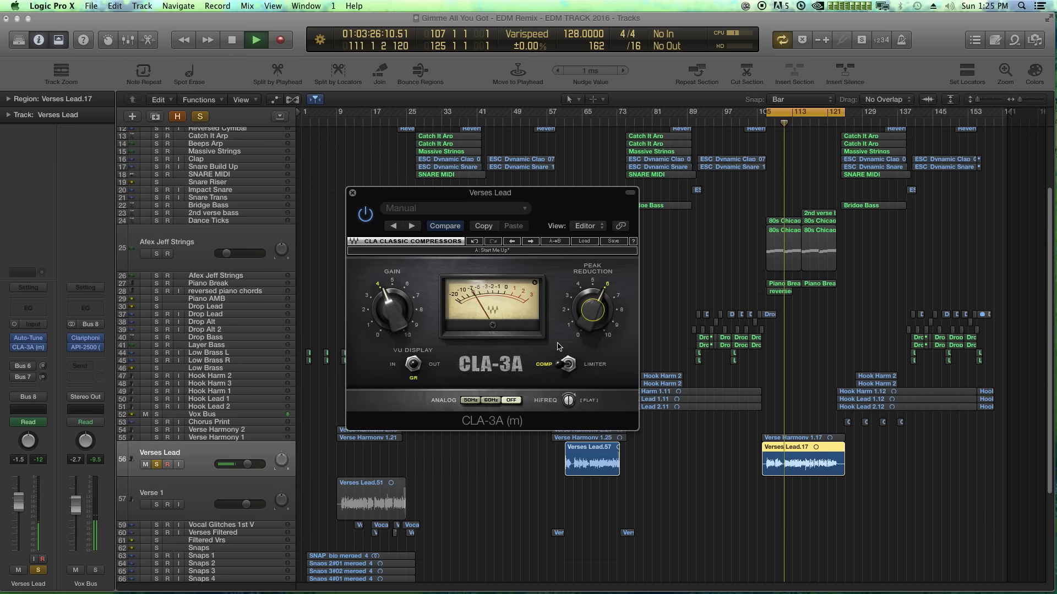
left_click_drag(387, 302, 385, 297)
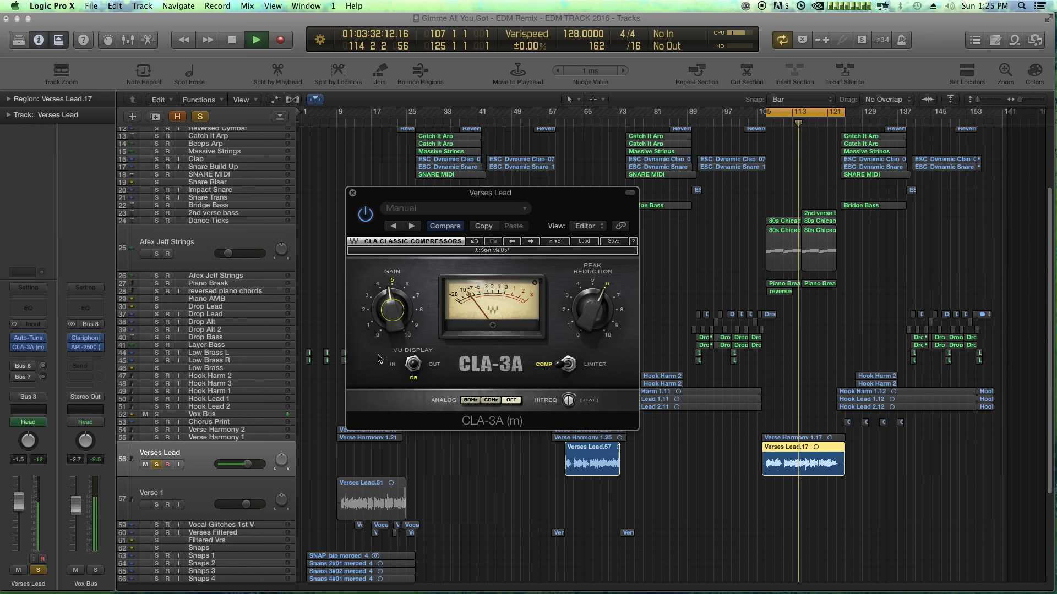
key("space")
Try Limiter mode, return to Comp, and finish at peak reduction 6.57 and gain 4.99.
left_click(567, 364)
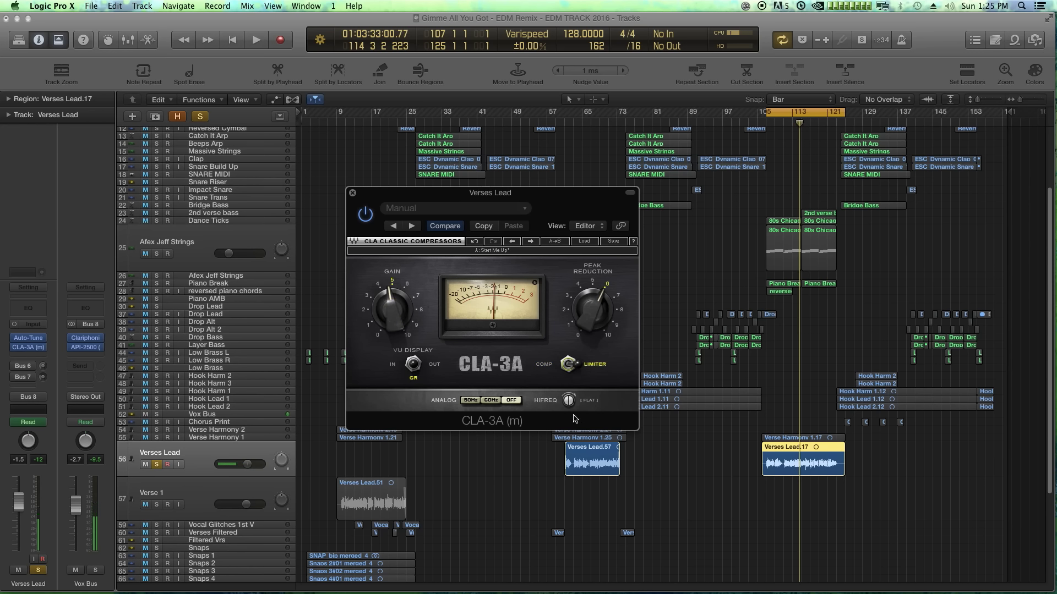
left_click(567, 364)
left_click_drag(593, 310, 593, 295)
left_click_drag(392, 321, 392, 324)
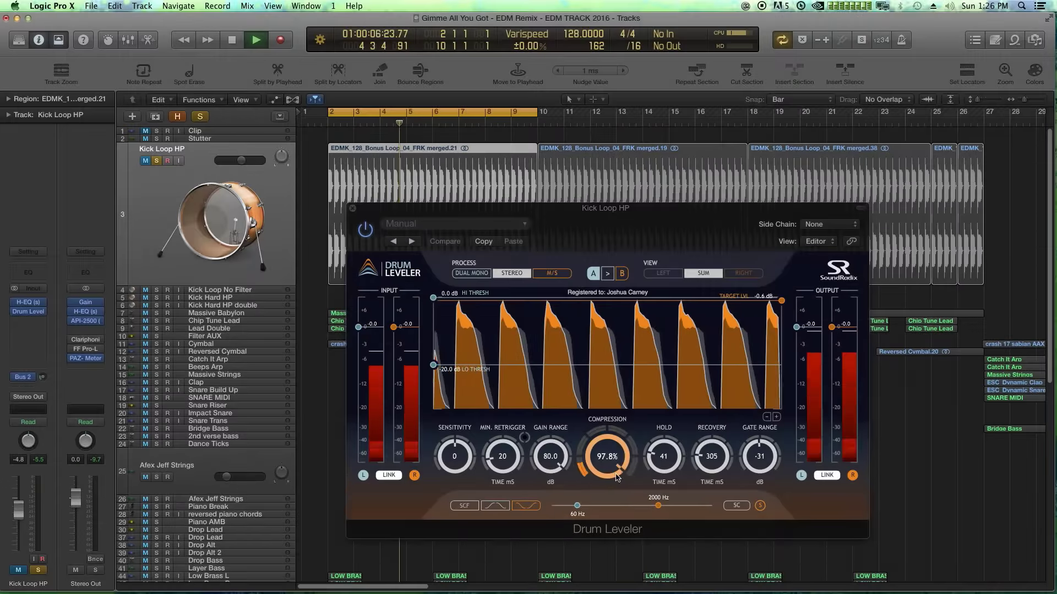
Adjust the Drum Leveler compression amount and raise the low threshold to about -12.9 dB.
left_click_drag(617, 477, 613, 518)
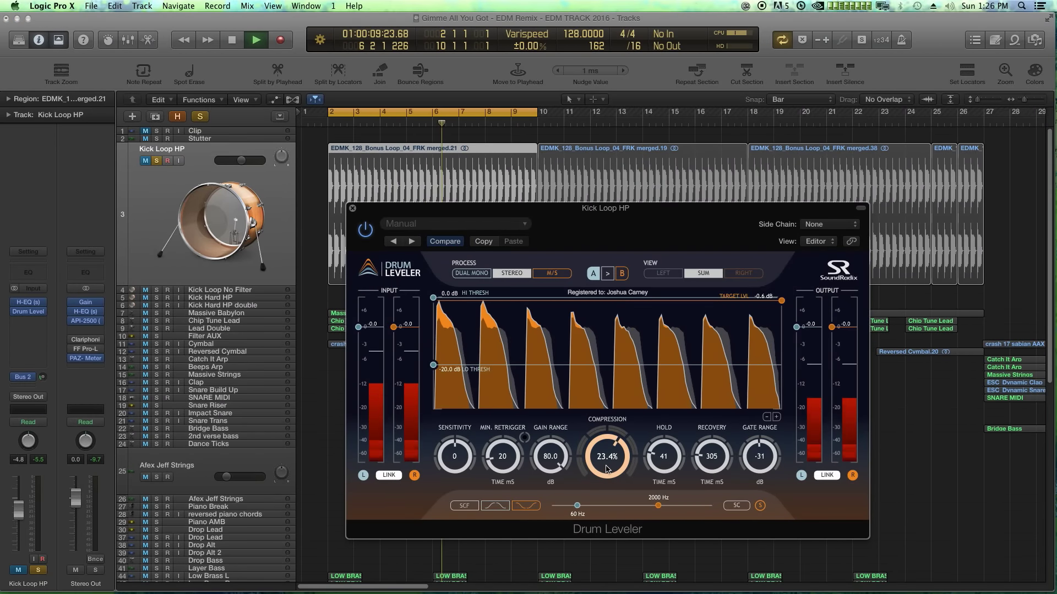
left_click_drag(611, 467, 625, 377)
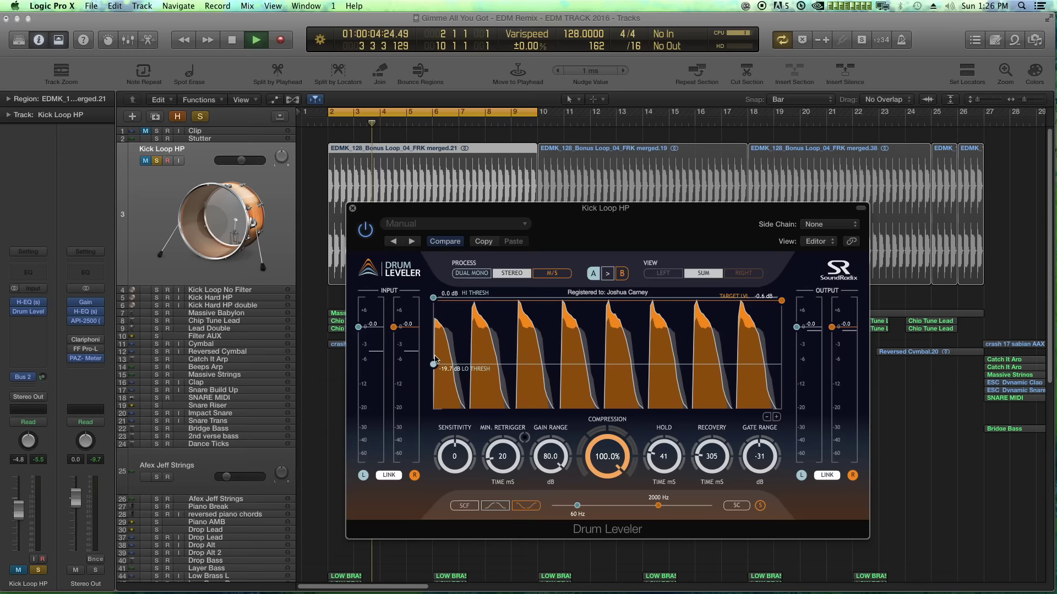
left_click_drag(434, 365, 439, 358)
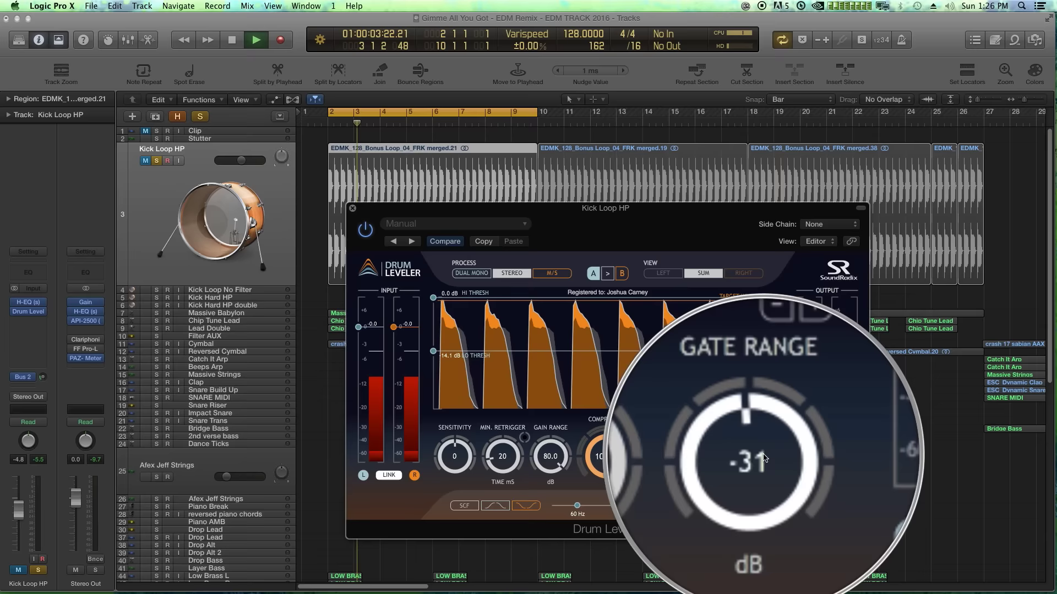
Set the gate range to -4 dB, stop playback and unmute the Kick Loop HP track.
left_click_drag(763, 458, 777, 528)
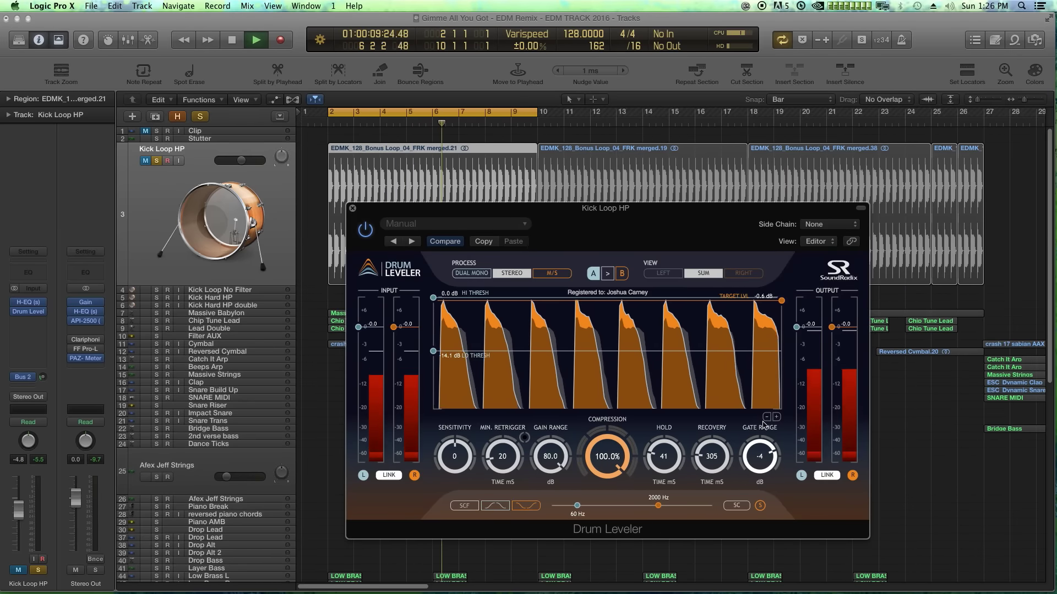
left_click_drag(777, 528, 761, 424)
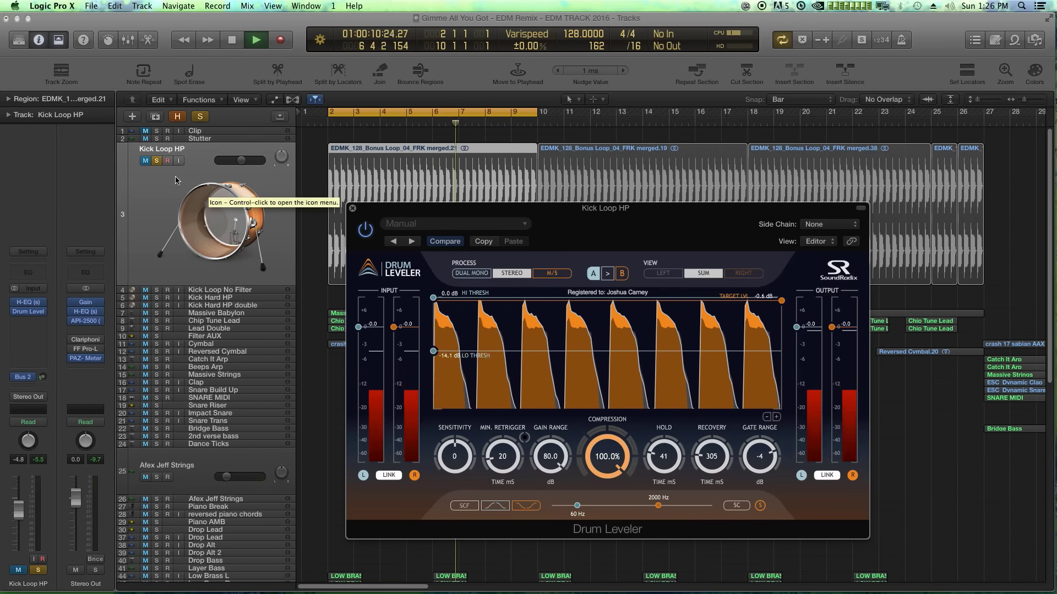
key("space")
left_click(145, 162)
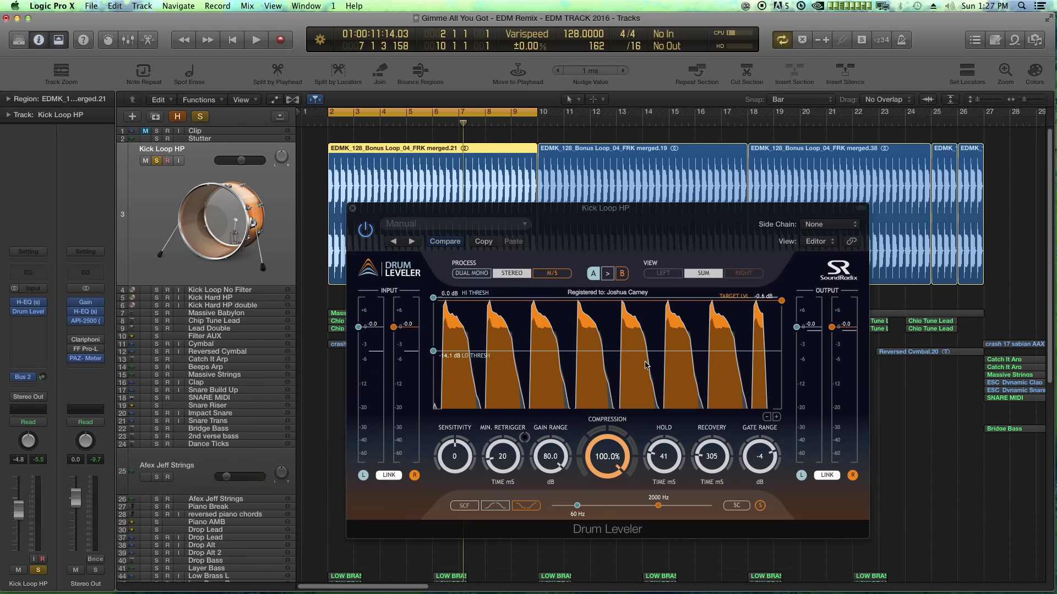
While auditioning the kick, set gate range to -31 dB, lengthen hold, and try recovery 664 then 112 ms.
key("space")
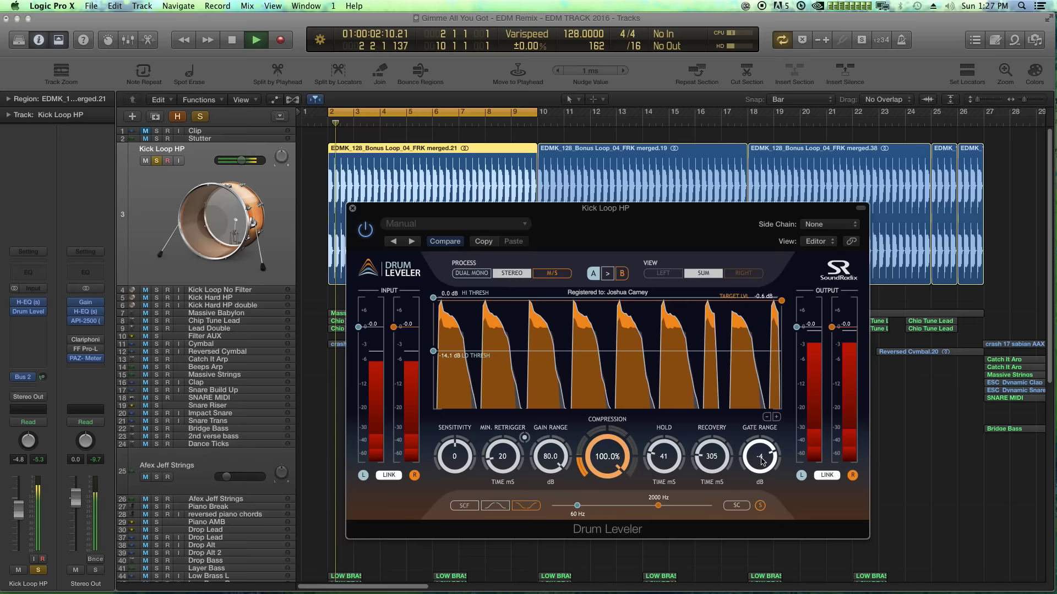
left_click_drag(761, 462, 761, 495)
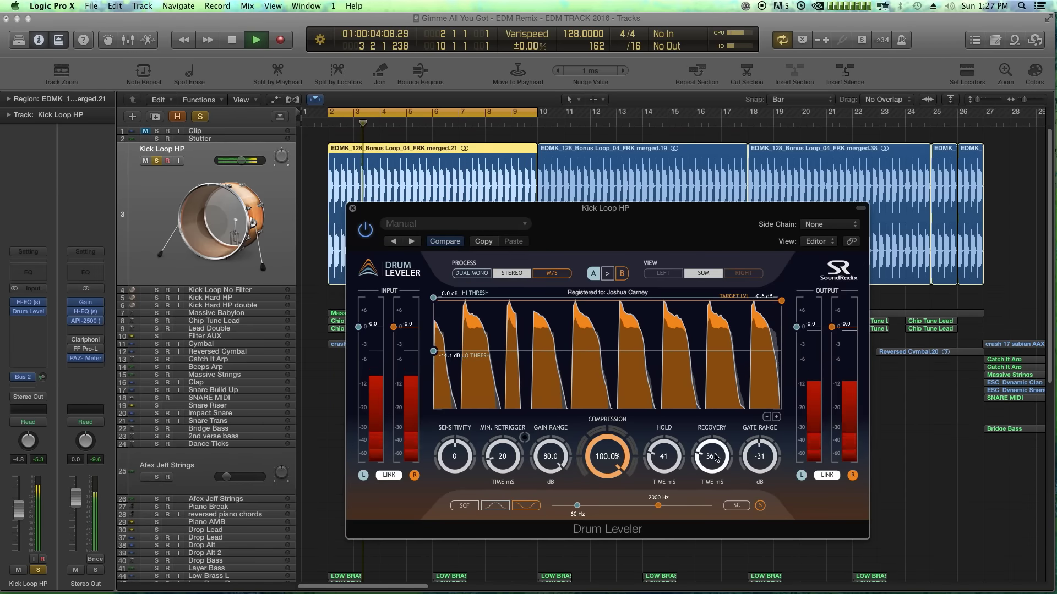
left_click_drag(714, 457, 714, 429)
left_click_drag(664, 456, 669, 495)
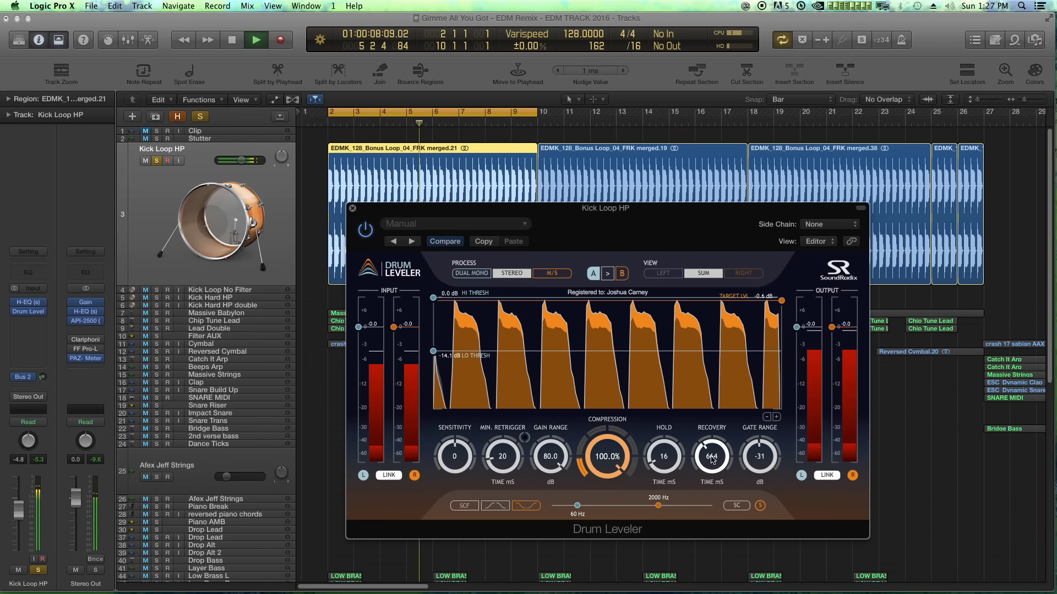
left_click_drag(711, 460, 710, 487)
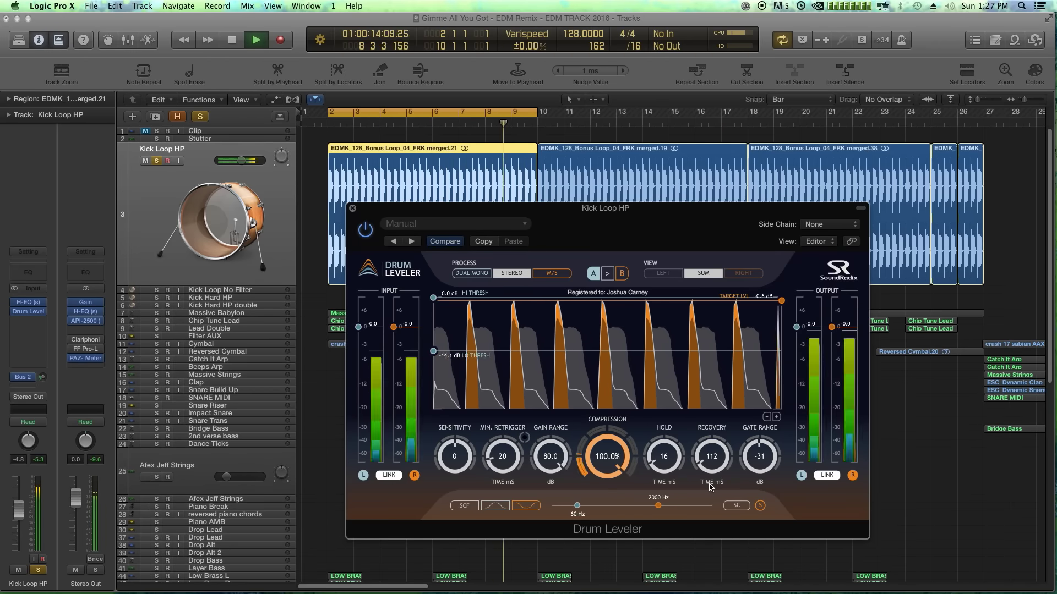
key("space")
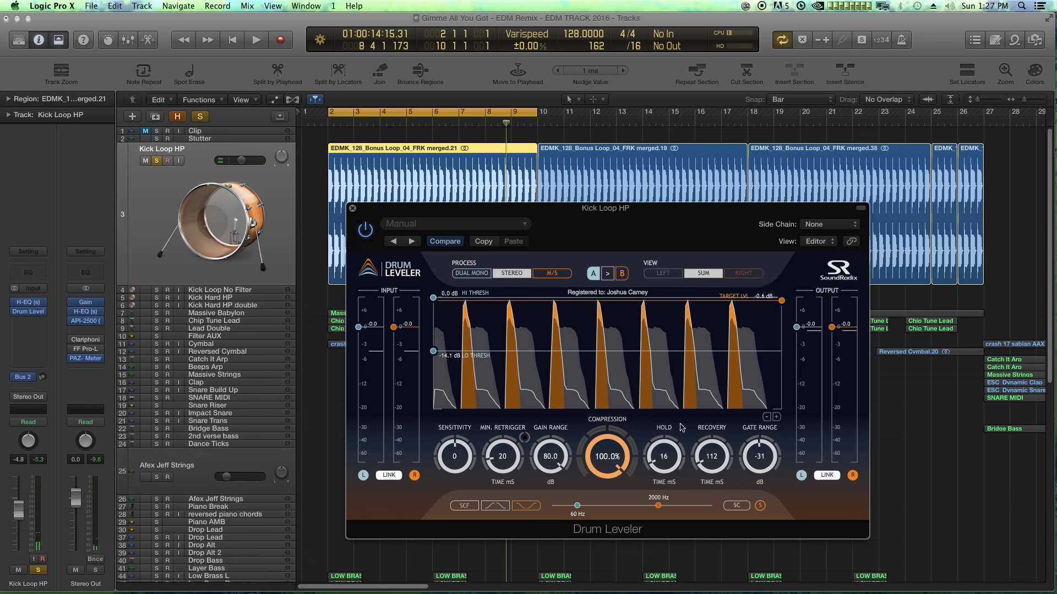
scroll(664, 455, "up", 5)
scroll(732, 456, "up", 10)
scroll(761, 456, "up", 8)
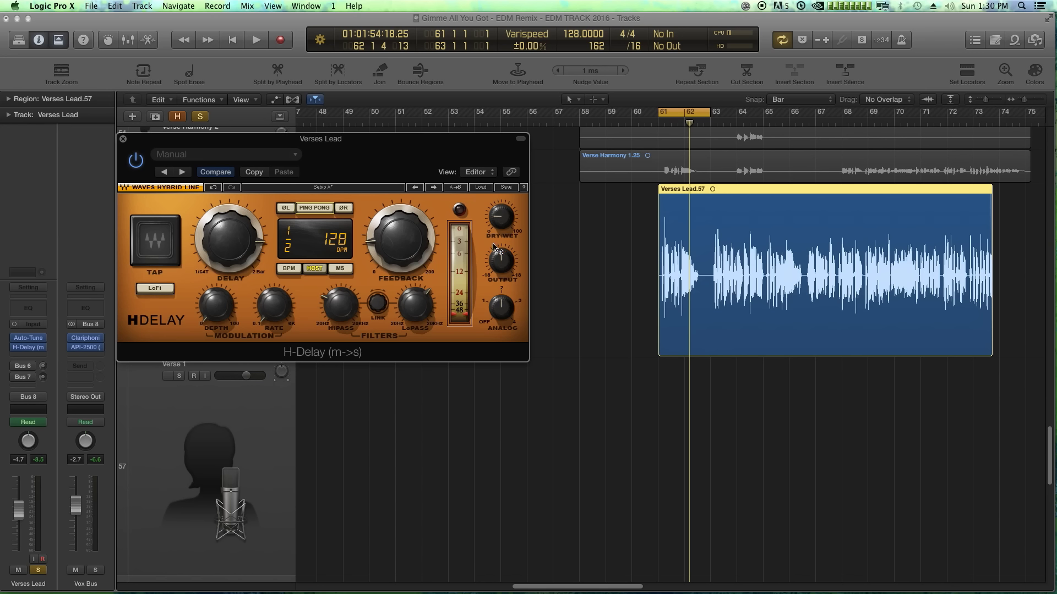
Compare H-Delay ping-pong off and on during playback from bar 61, leaving ping-pong enabled.
left_click(315, 209)
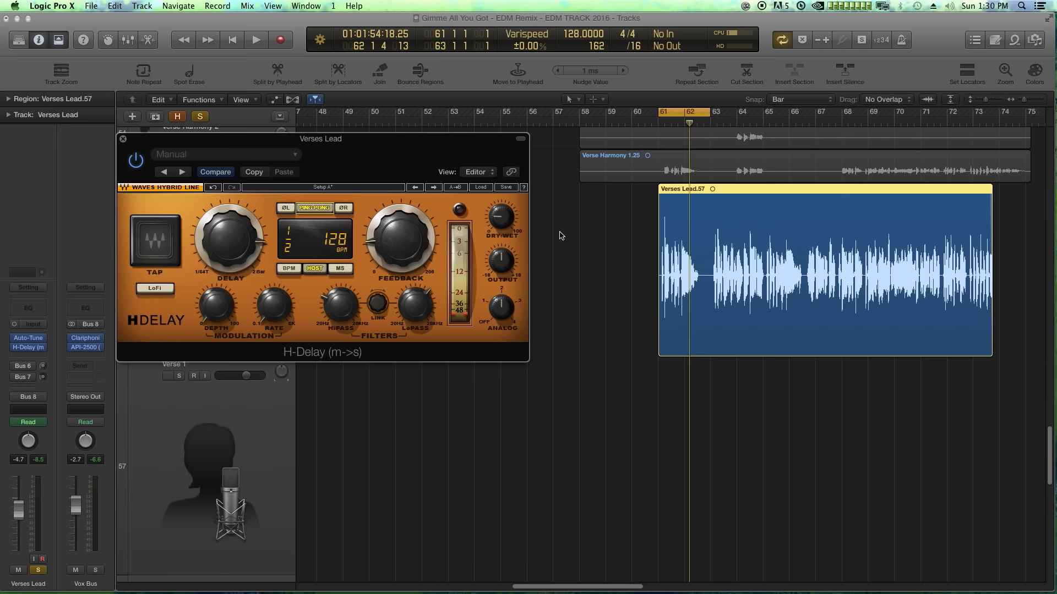
left_click(311, 208)
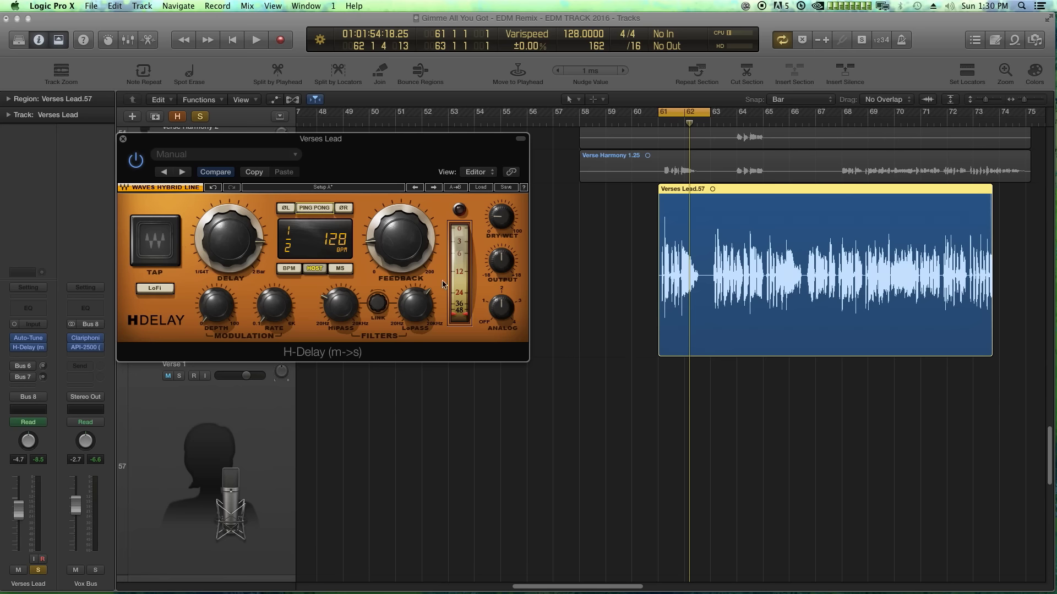
key("space")
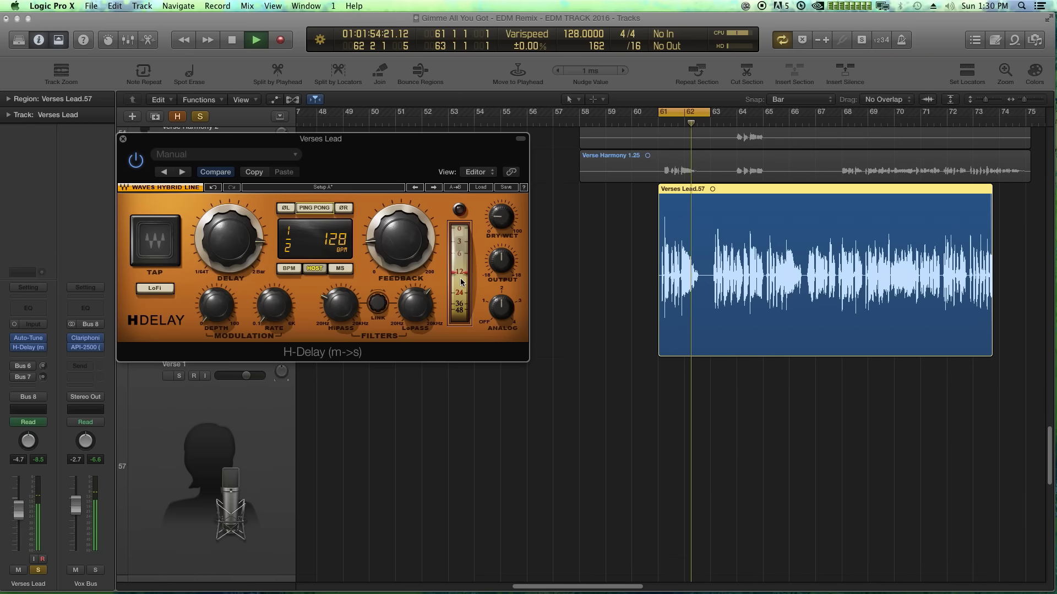
key("space")
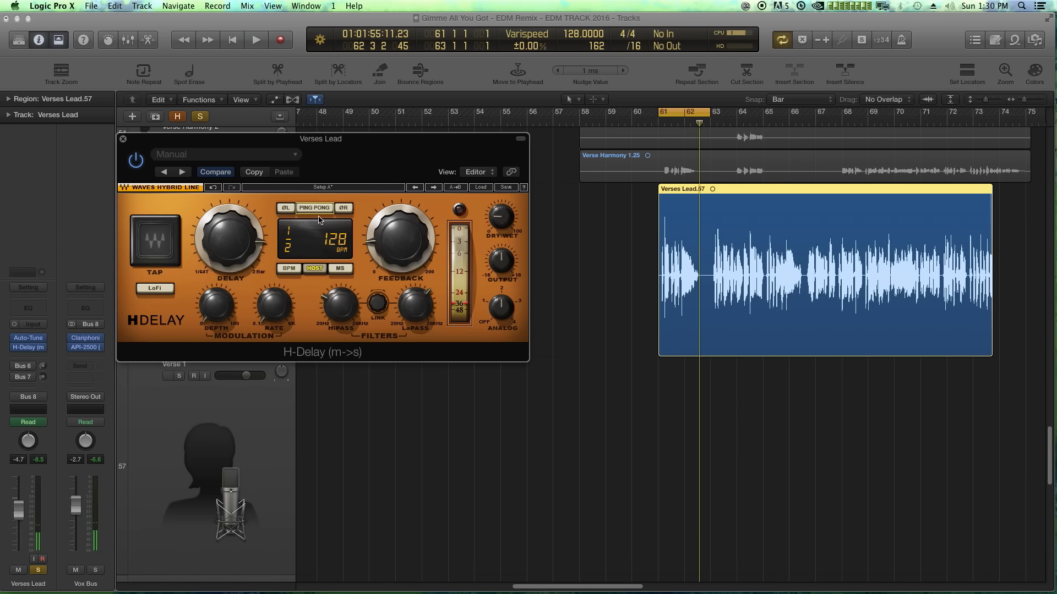
left_click(310, 207)
key("space")
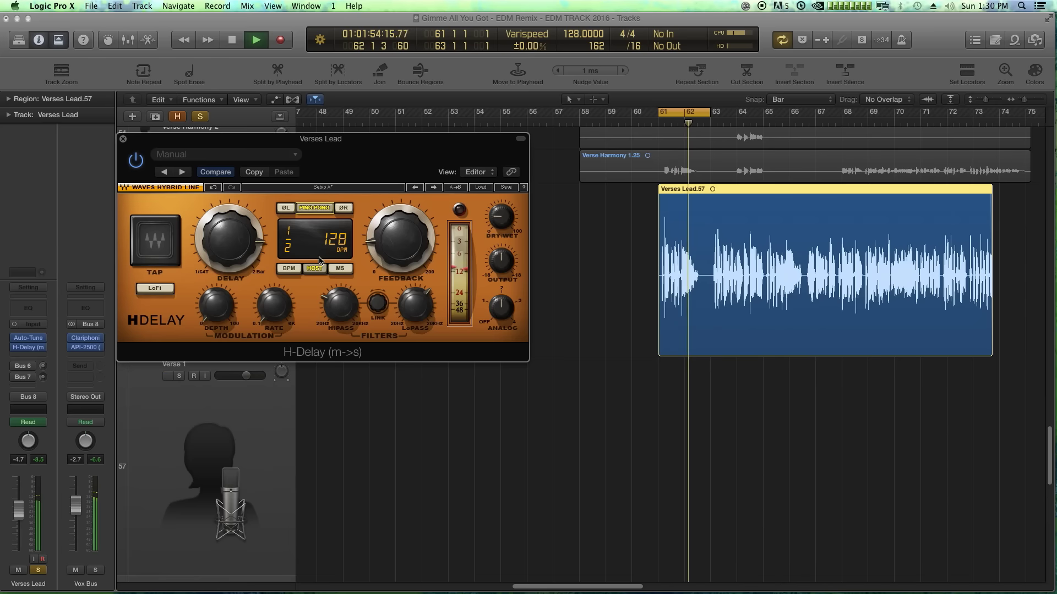
key("space")
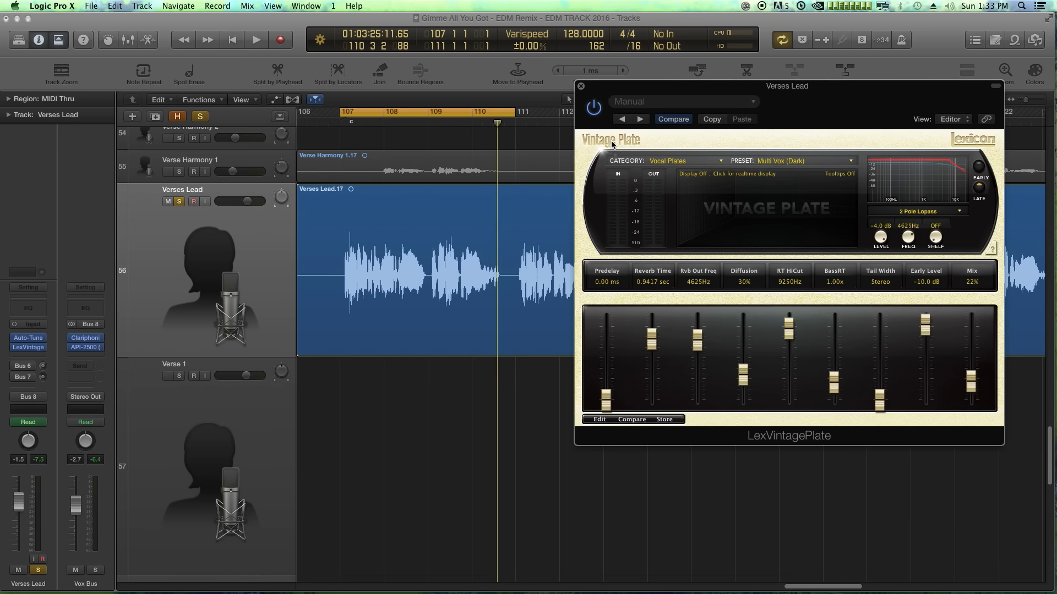
Load the Bright Vox preset on the Vintage Plate reverb.
left_click(782, 165)
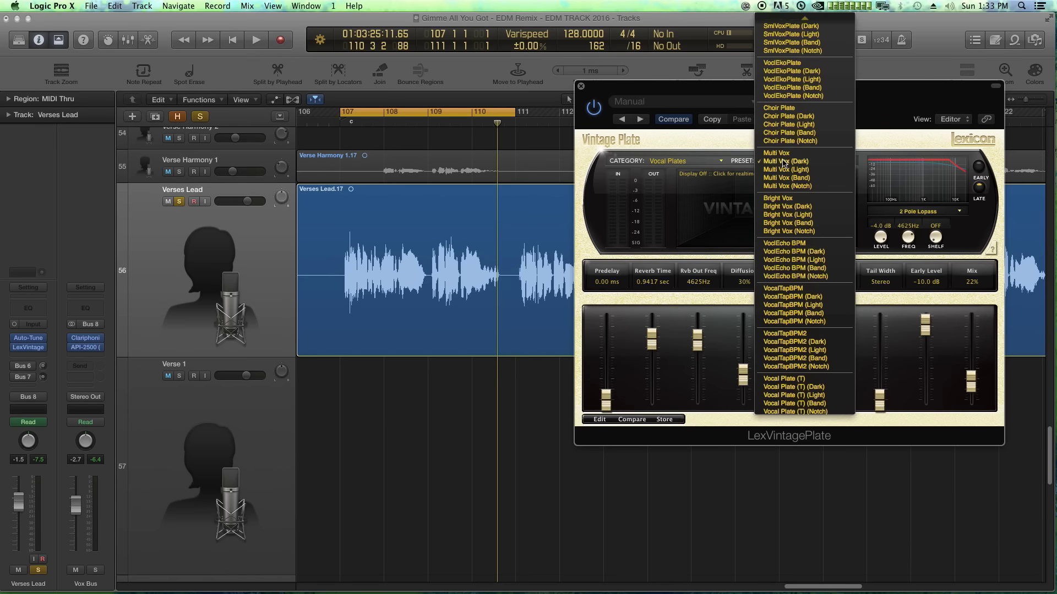
left_click(798, 200)
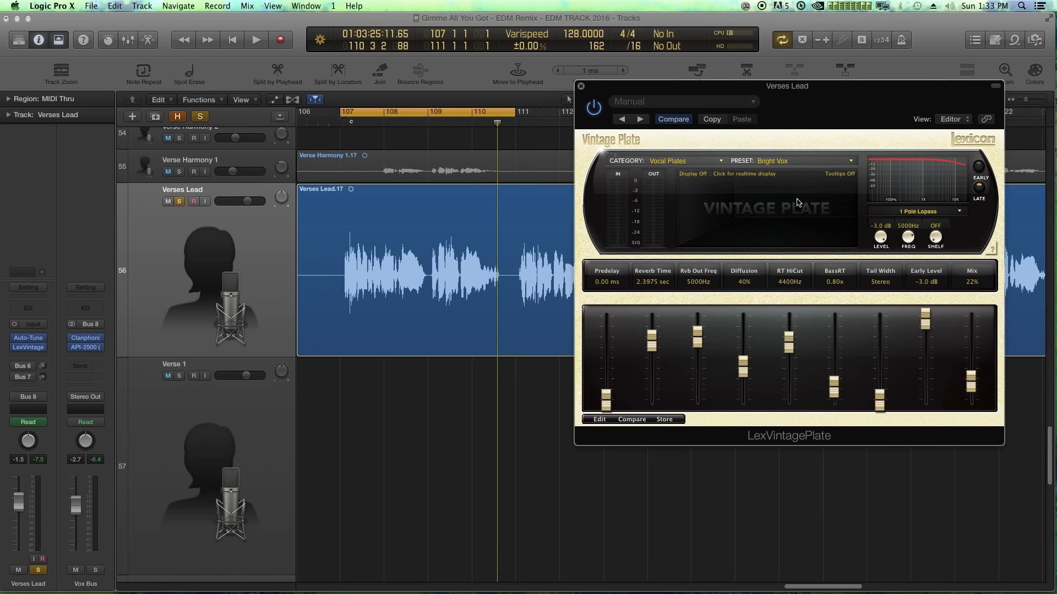
left_click(781, 162)
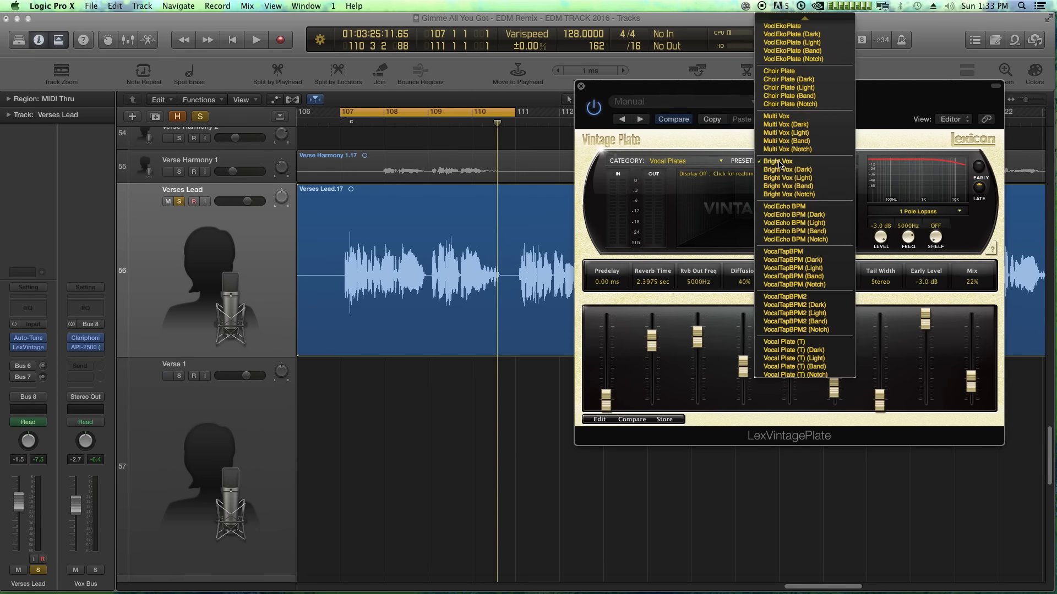
left_click(778, 162)
Set reverb output frequency 1000Hz, mix 19% and diffusion 58%, then play to audition.
left_click_drag(908, 236, 918, 294)
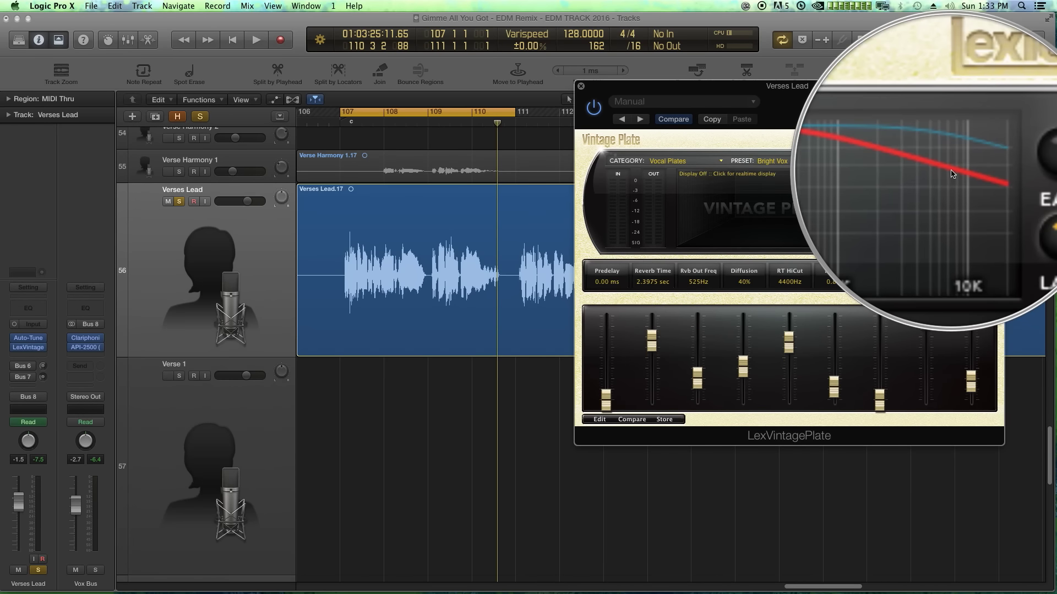
left_click(914, 240, "alt")
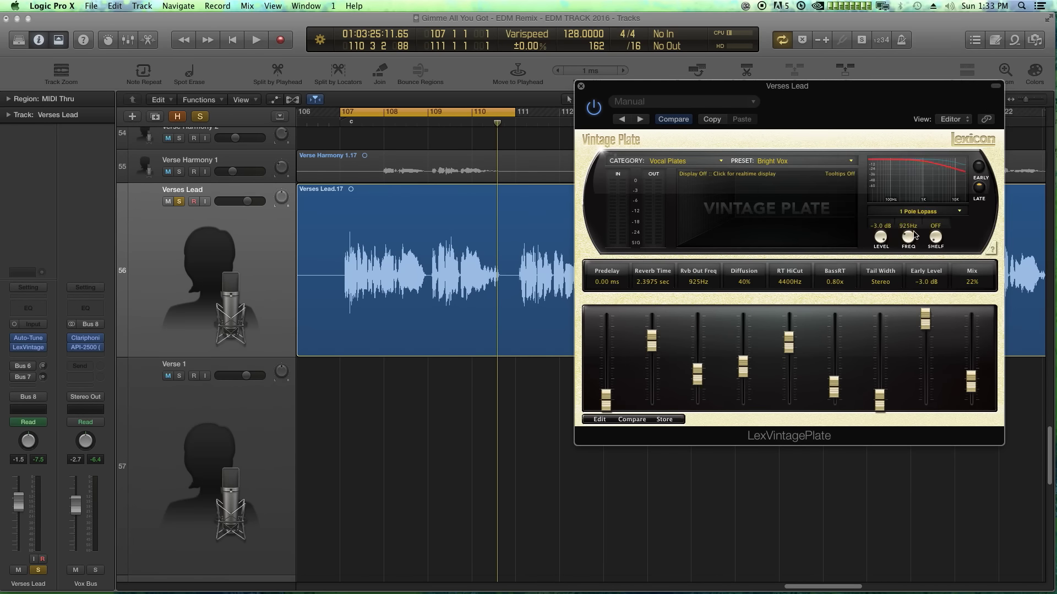
left_click_drag(976, 388, 976, 391)
left_click_drag(747, 370, 745, 350)
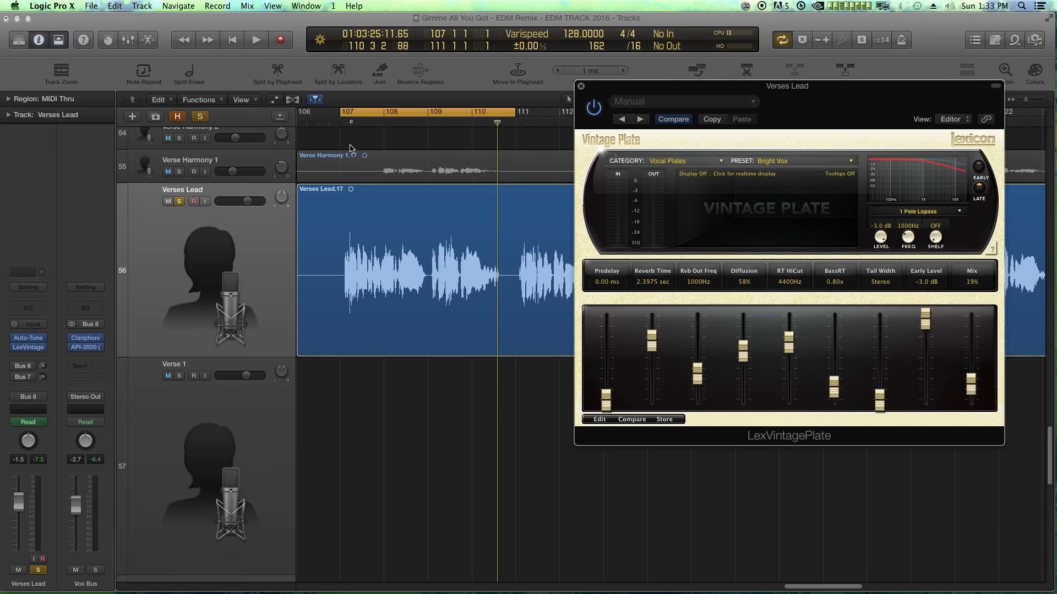
key("space")
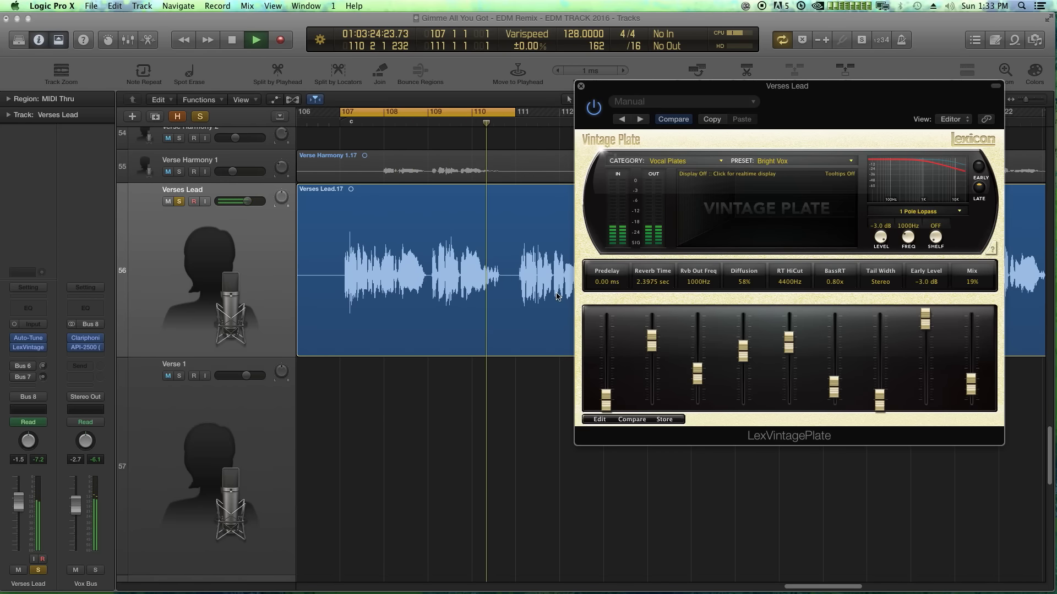
Stop playback and try the Instrument Plates and Drums & Perc reverb categories.
key("space")
left_click(669, 161)
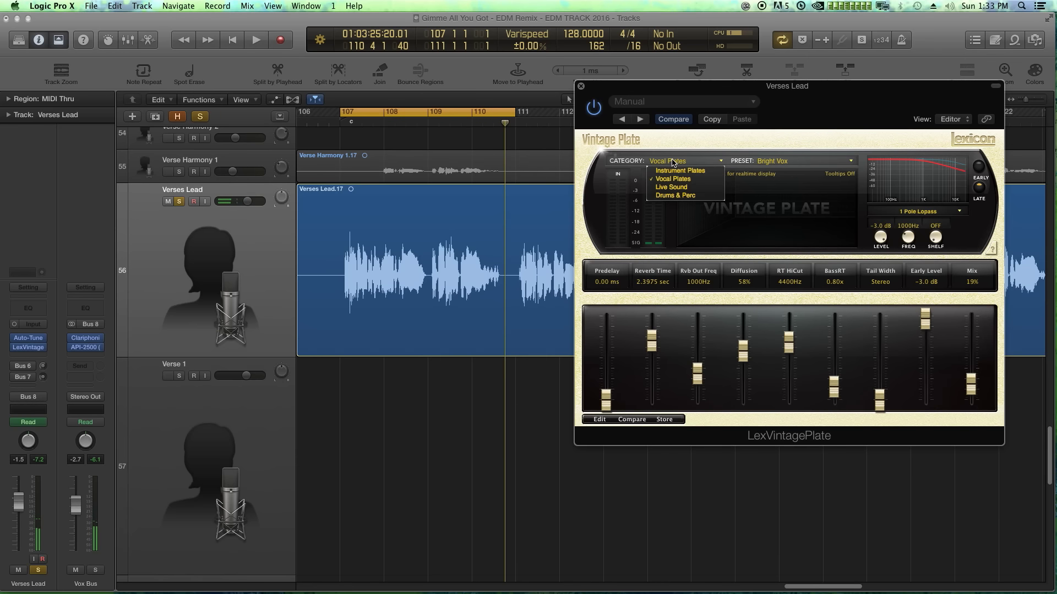
left_click(675, 172)
left_click(676, 161)
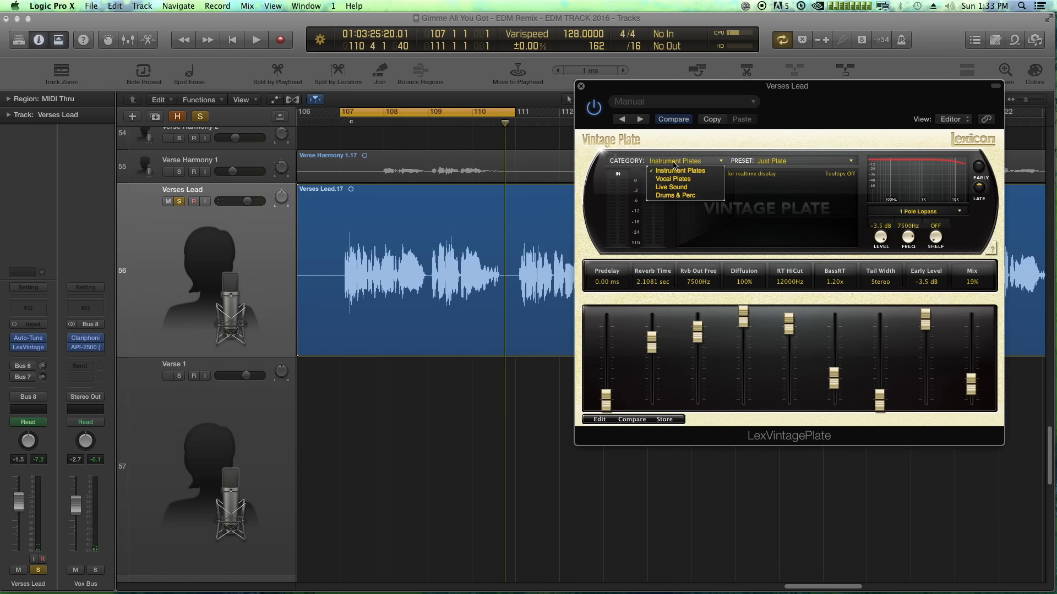
left_click(681, 195)
left_click(694, 164)
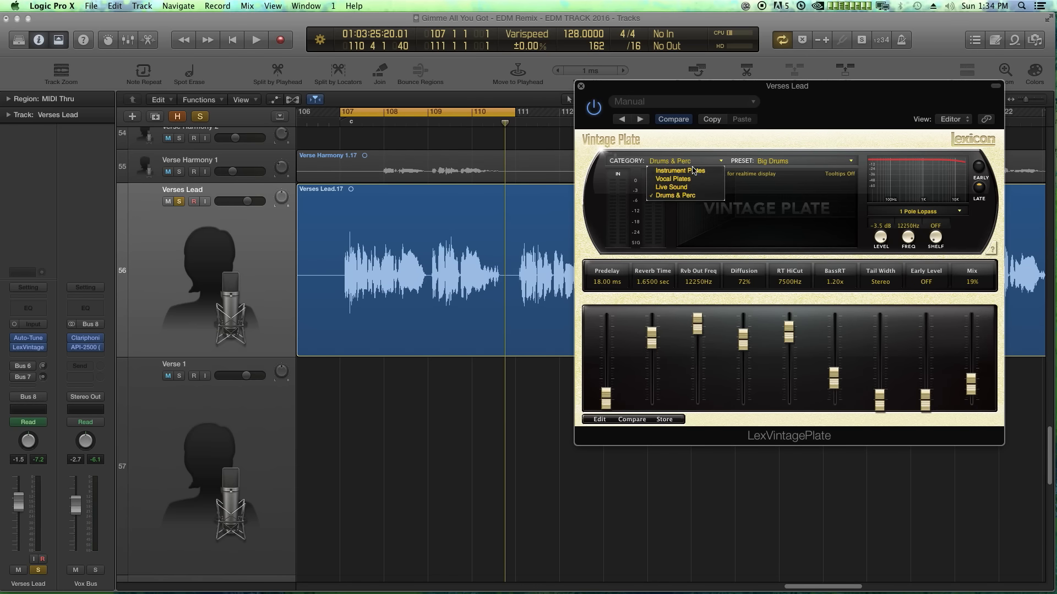
left_click(694, 172)
Settle on Drums & Perc with the Big Drums preset and move the reverb window lower.
left_click(777, 163)
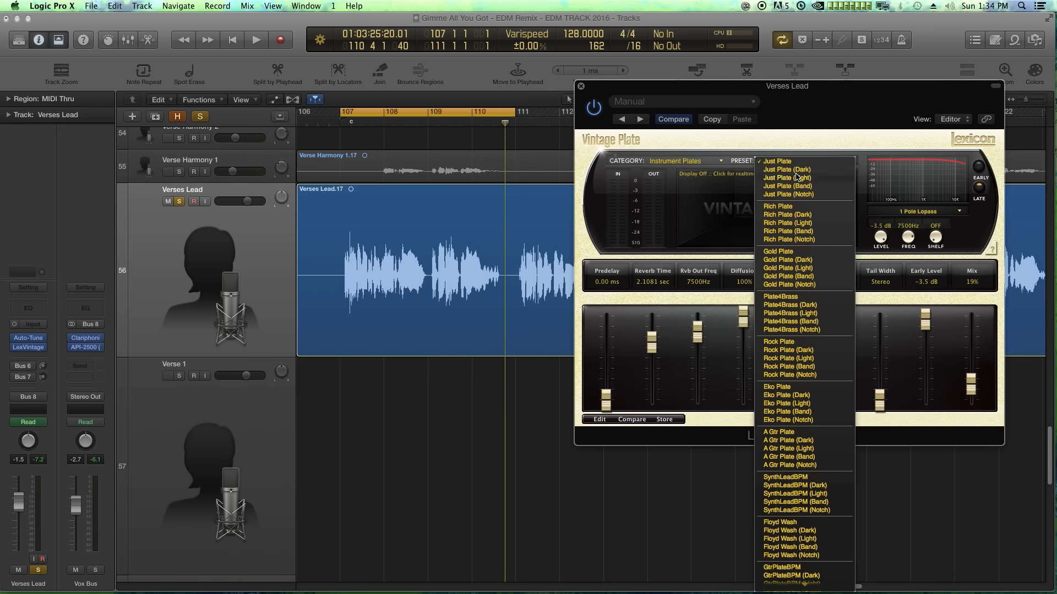
left_click(714, 165)
left_click(682, 197)
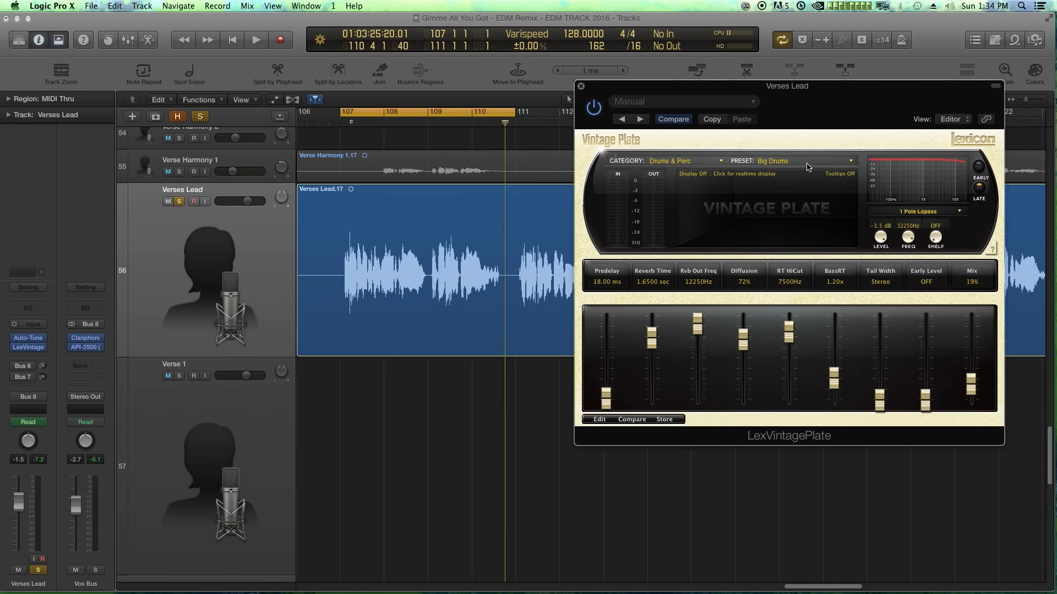
left_click(808, 167)
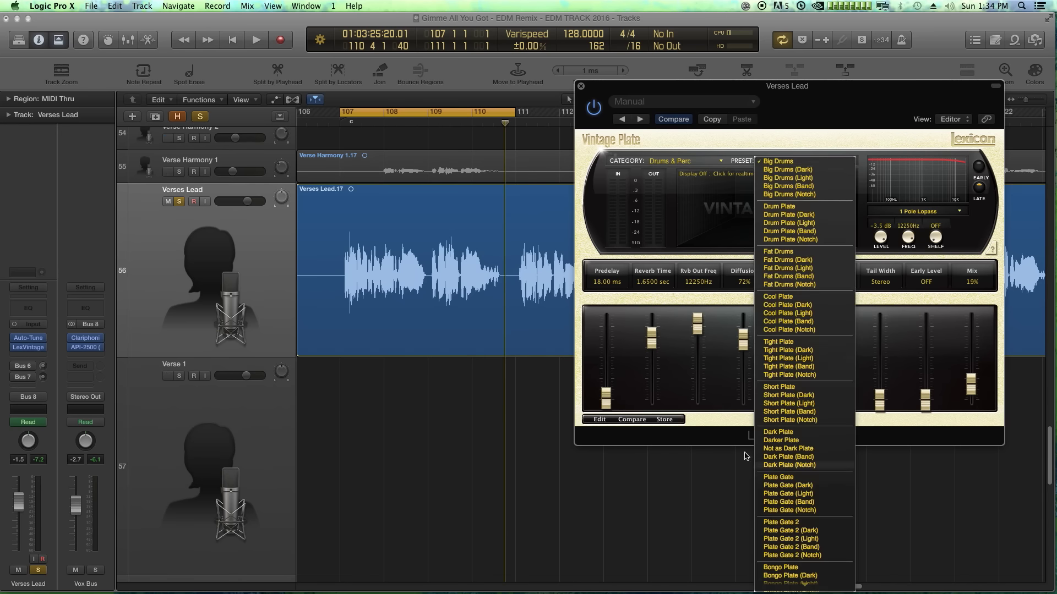
left_click(715, 424)
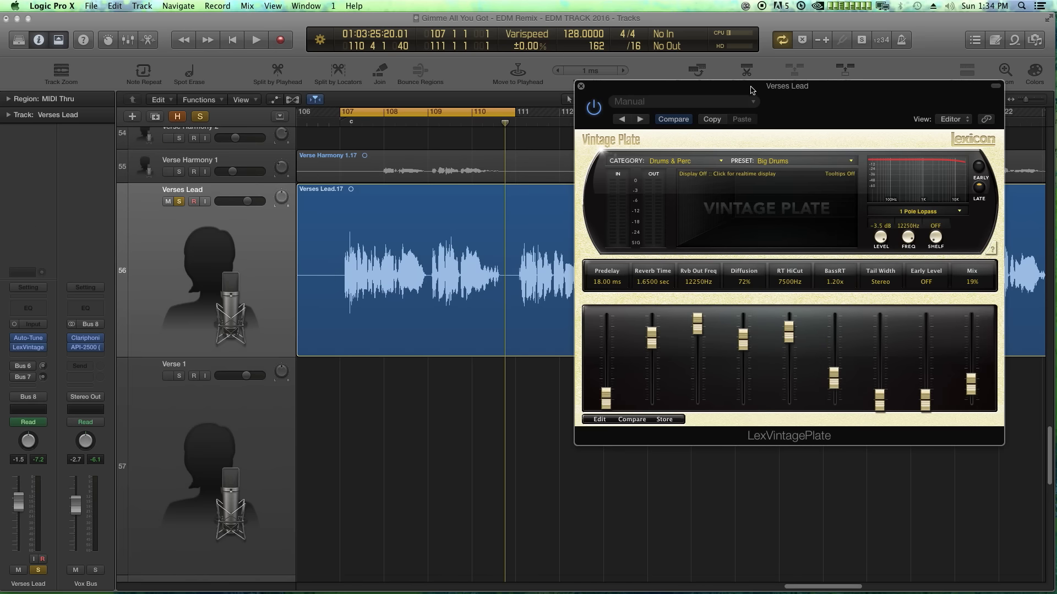
left_click_drag(751, 89, 754, 180)
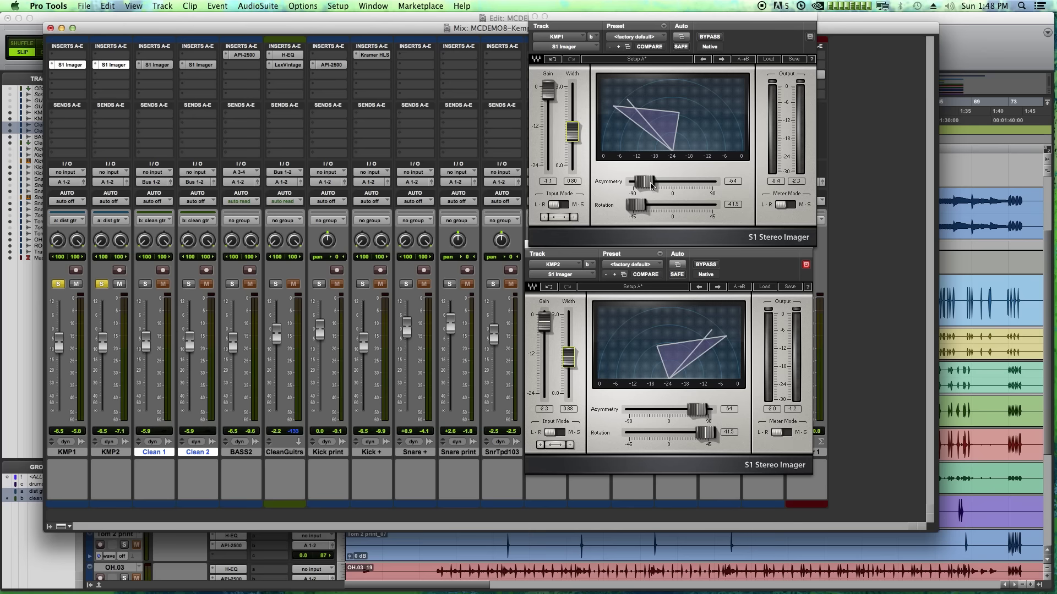
Narrow KMP1's width to 0.70, pan KMP1's right side to 84, and turn KMP2's left pan inward.
left_click_drag(651, 185, 652, 186)
left_click_drag(572, 131, 572, 127)
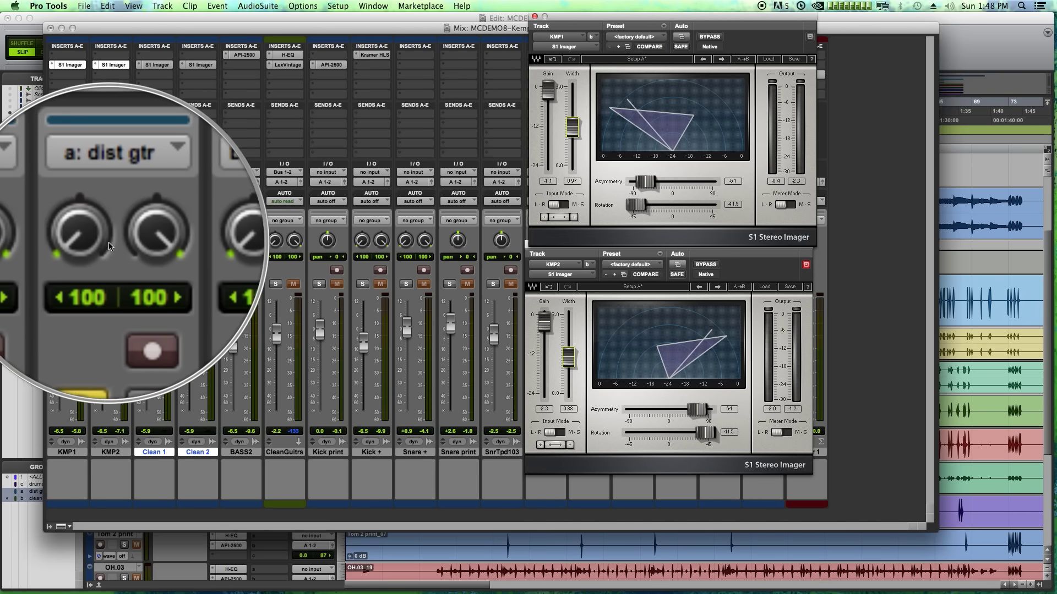
left_click_drag(78, 243, 113, 210)
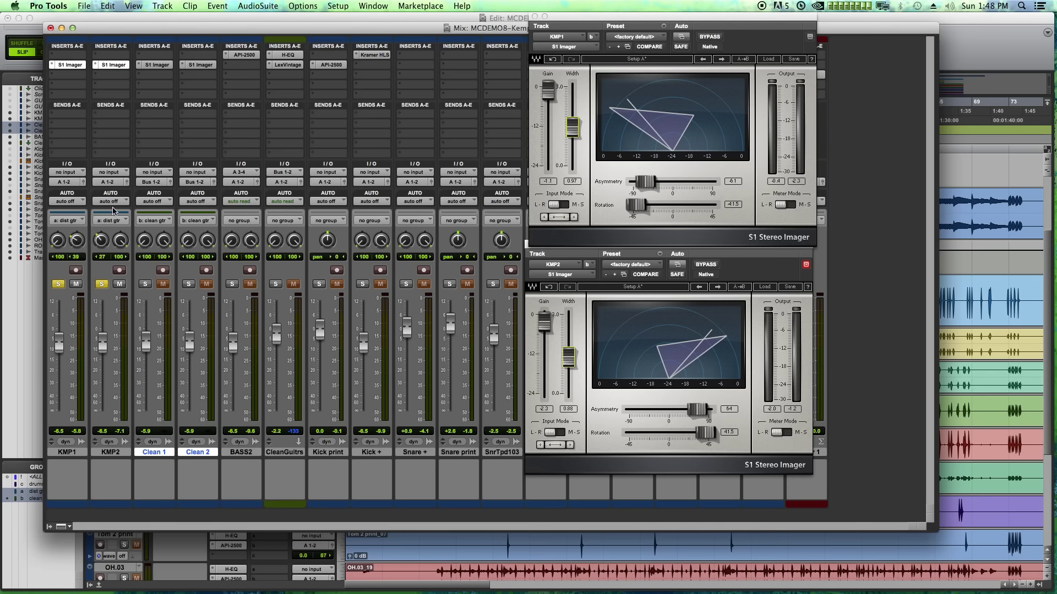
left_click_drag(102, 299, 87, 173)
Recentre KMP1's asymmetry, rotate KMP2's image to 38.5 and widen it to 1.05.
mouse_move(642, 187)
left_mouse_down()
mouse_move(676, 188)
mouse_move(656, 188)
mouse_move(645, 209)
mouse_move(650, 182)
mouse_move(644, 207)
left_mouse_up()
left_click_drag(706, 436, 668, 405)
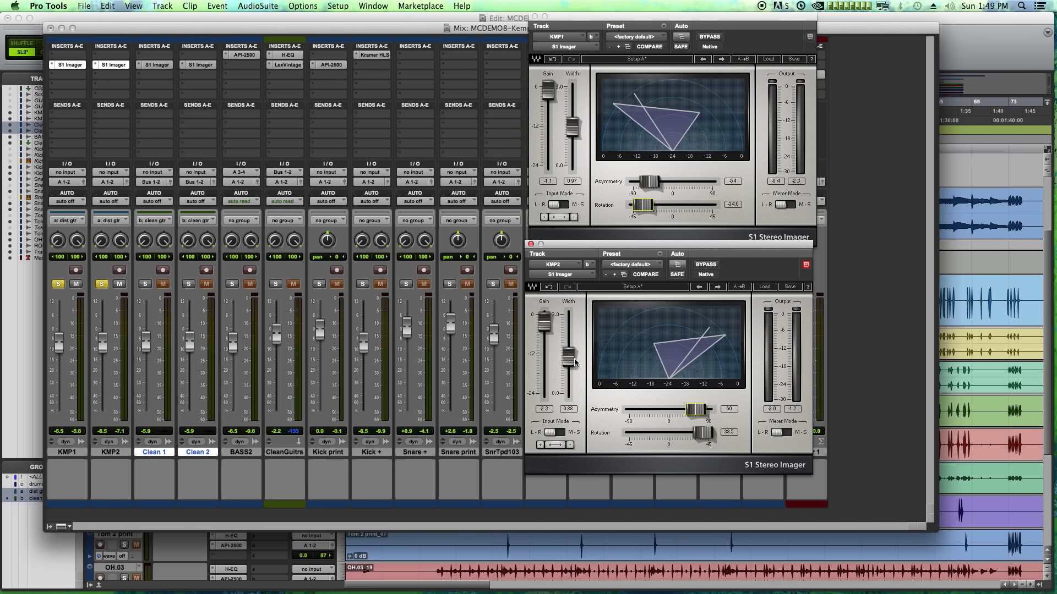
left_click_drag(575, 363, 575, 356)
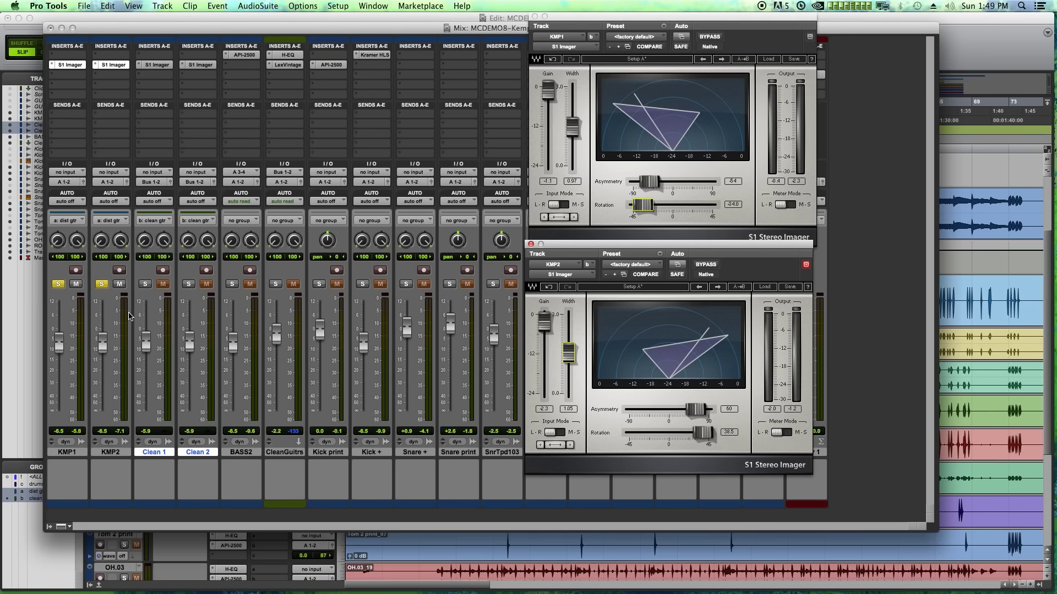
A/B the guitars with both S1 Imagers bypassed and then re-enabled during playback.
left_click(706, 37)
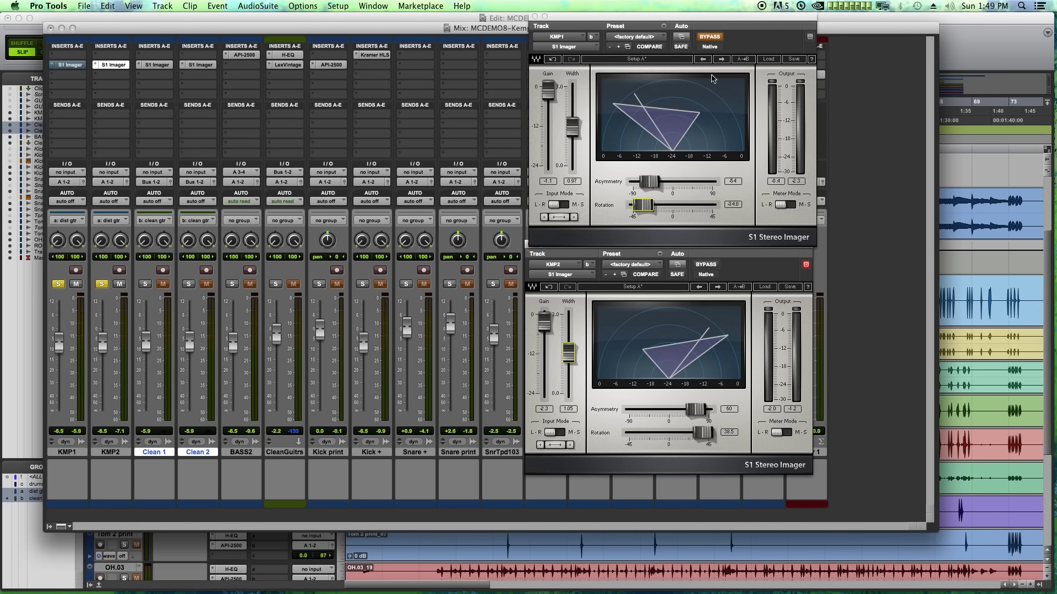
left_click(706, 265)
key("space")
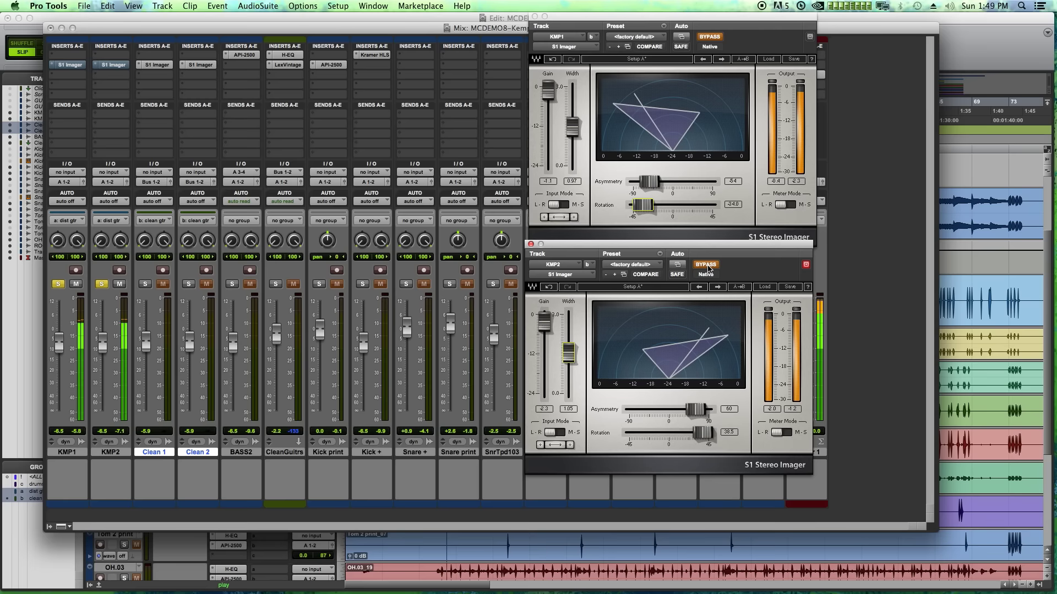
left_click(706, 265)
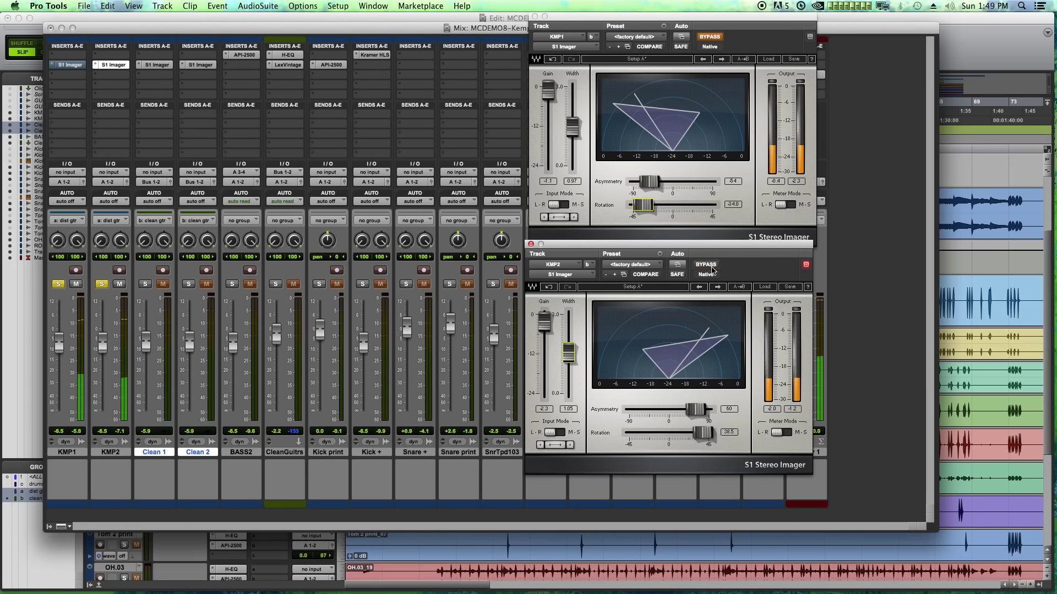
left_click(709, 36)
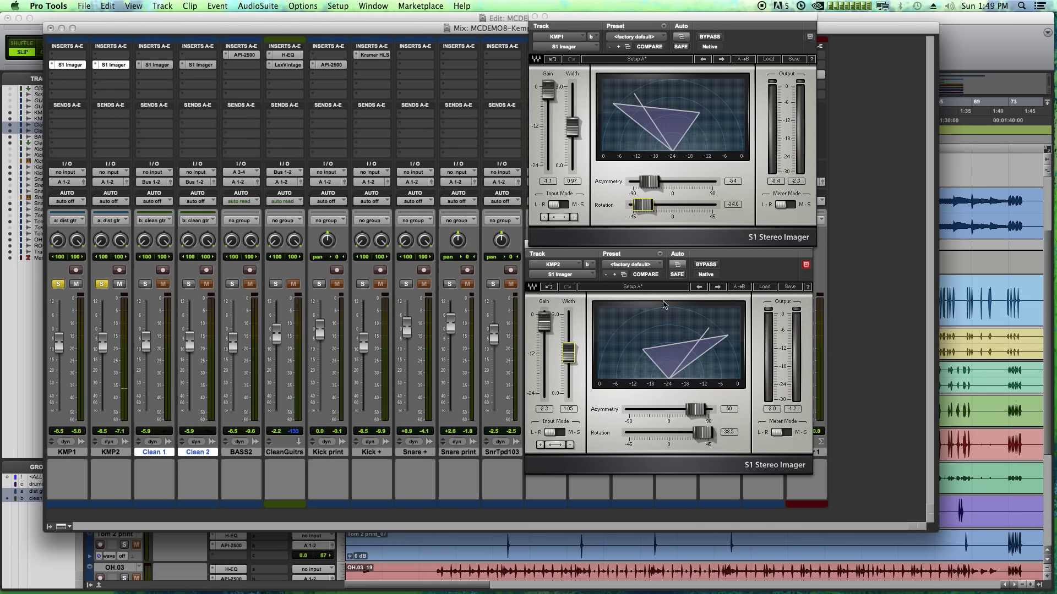
key("space")
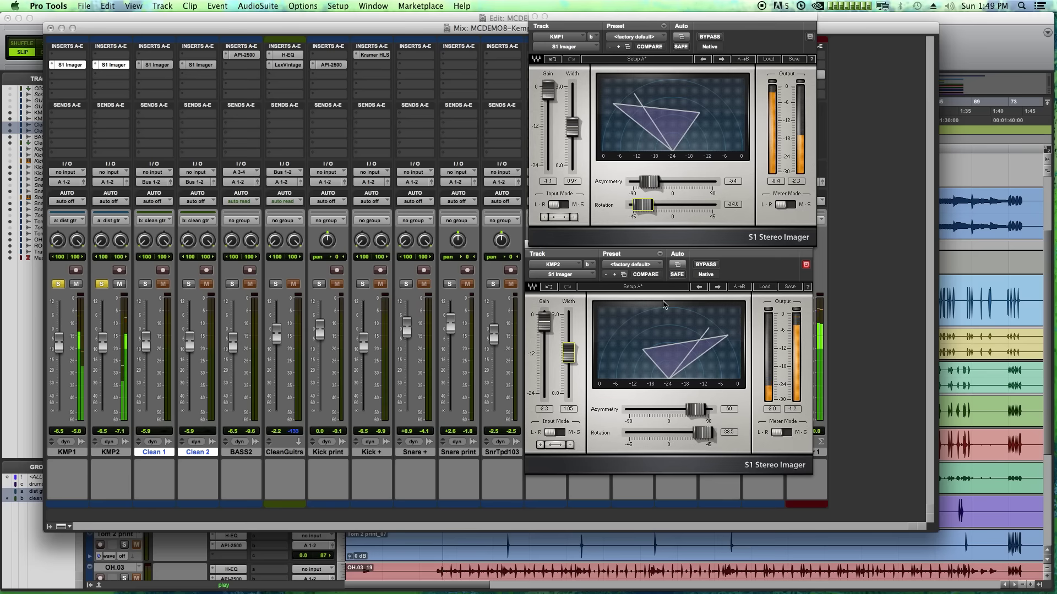
Lower KMP1 to -7.5, push its asymmetry to -58, and rotate KMP2 to 36.5.
left_click(544, 323)
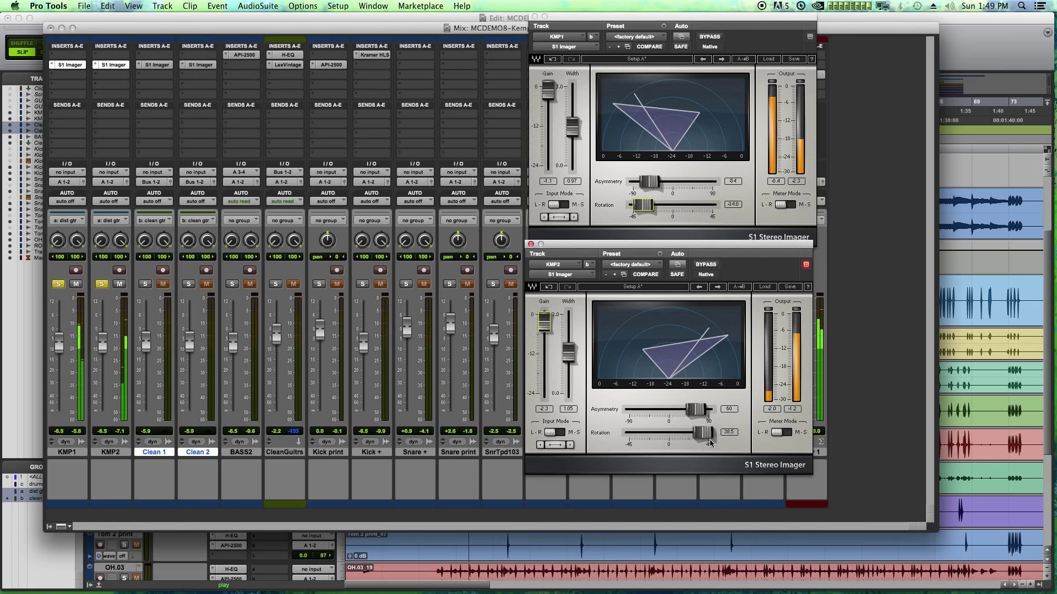
left_click_drag(62, 341, 67, 346)
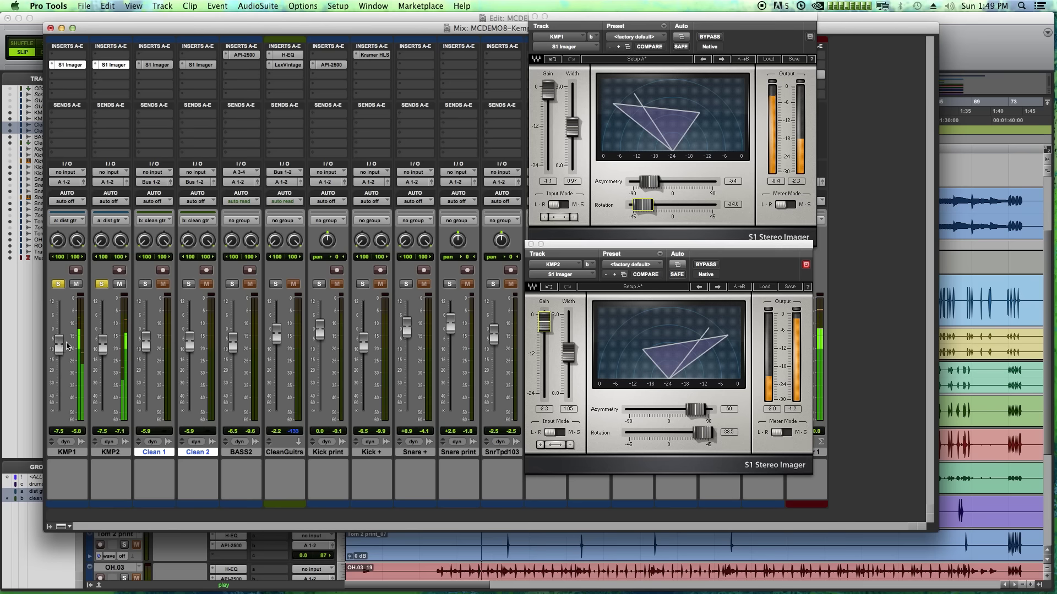
left_click_drag(649, 181, 638, 226)
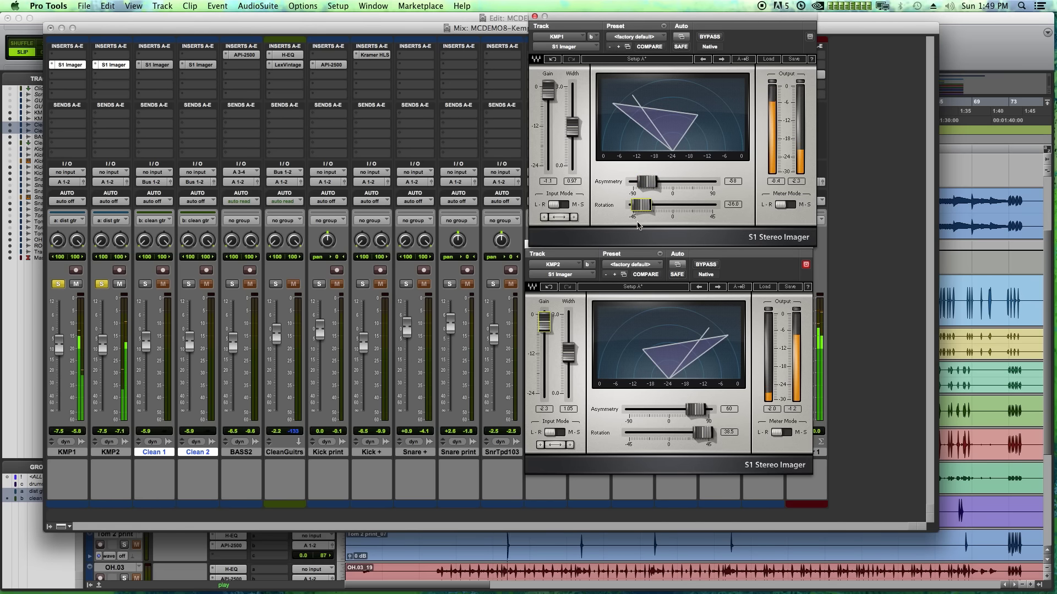
left_click_drag(710, 433, 701, 417)
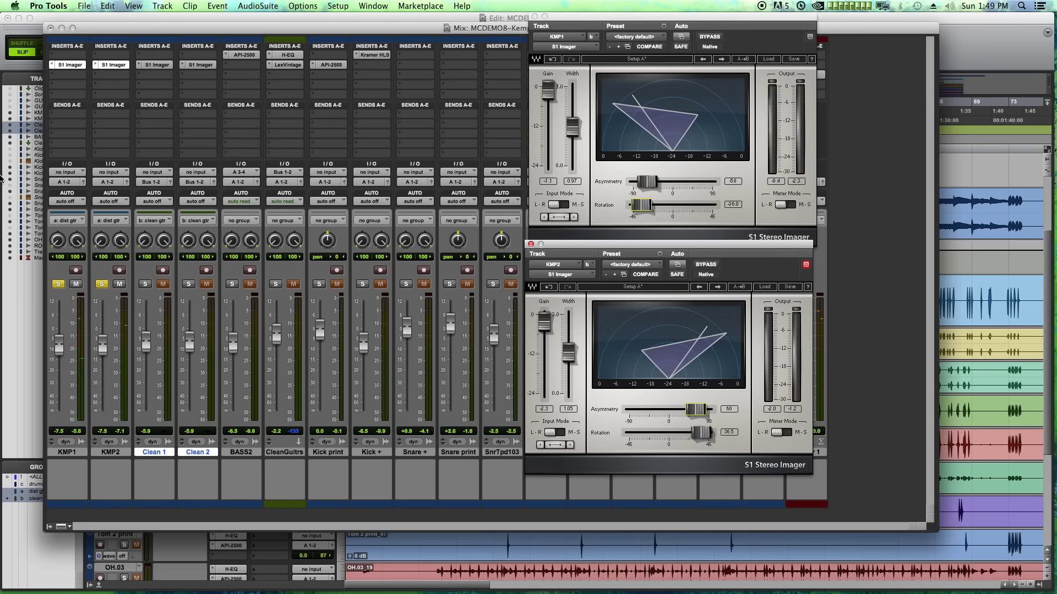
Unsolo KMP1 and KMP2 and play the full mix.
left_click(58, 284)
left_click(102, 284)
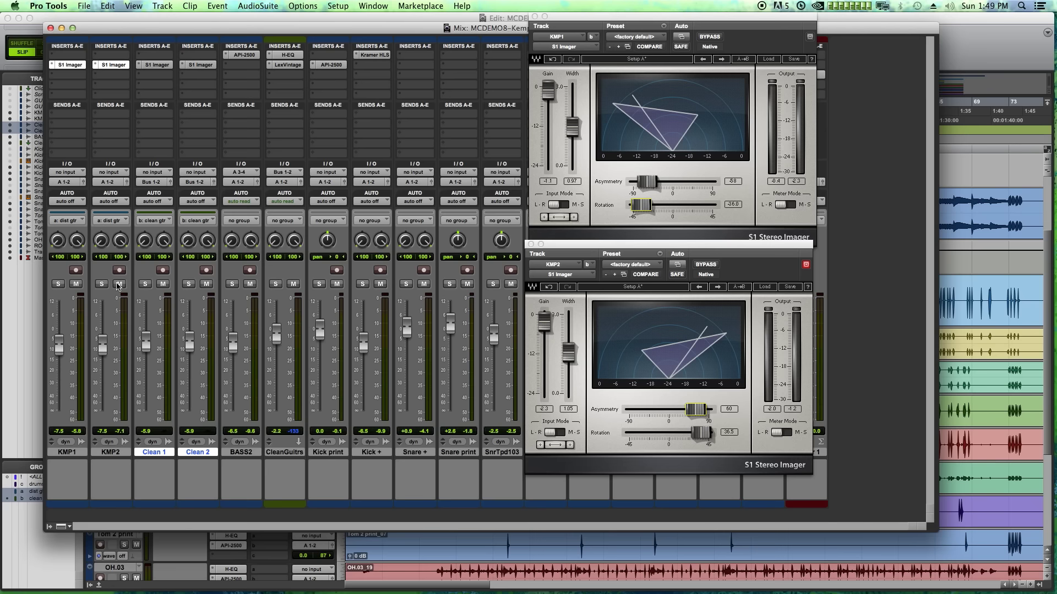
key("space")
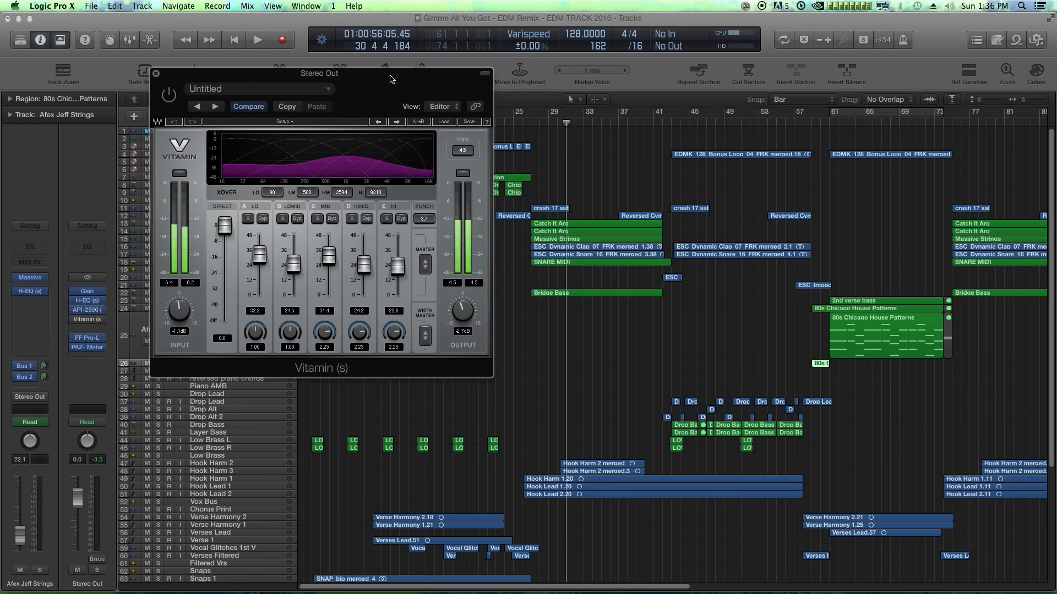
Move the Vitamin window aside and drop the bands to 20.6, 21.0, 27.8, 20.6 and 19.2.
left_click_drag(390, 78, 413, 126)
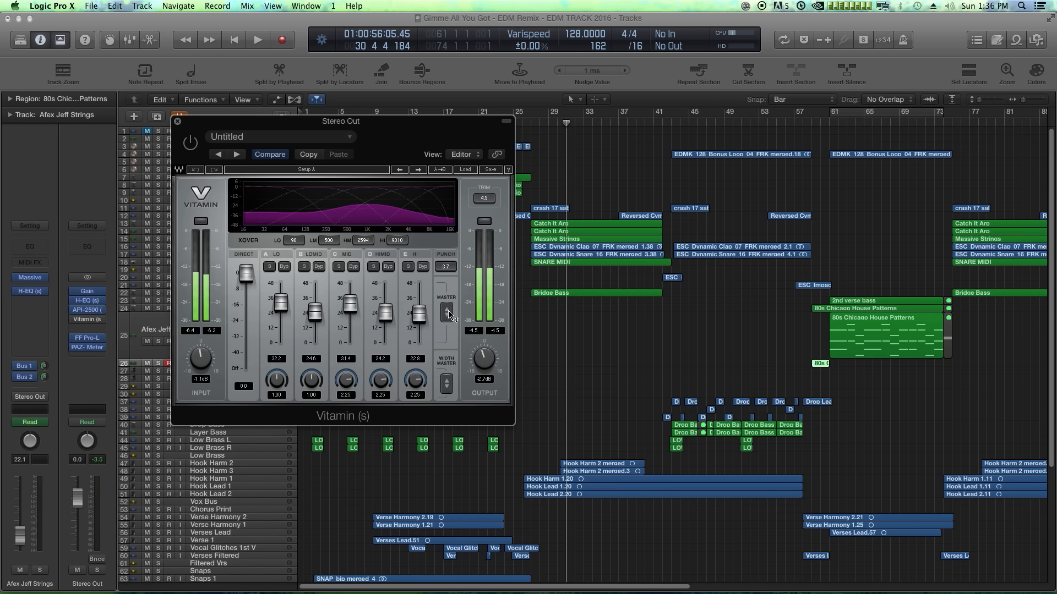
left_click_drag(450, 315, 450, 328)
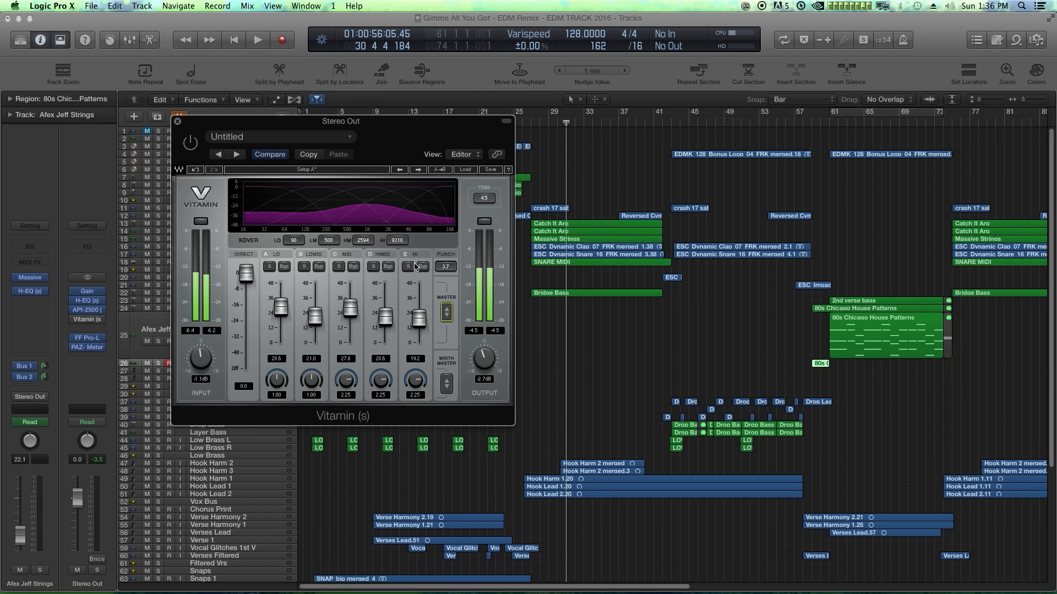
Enable Vitamin, solo its low band and pull the low level down during playback.
left_click(269, 266)
left_click(189, 147)
key("space")
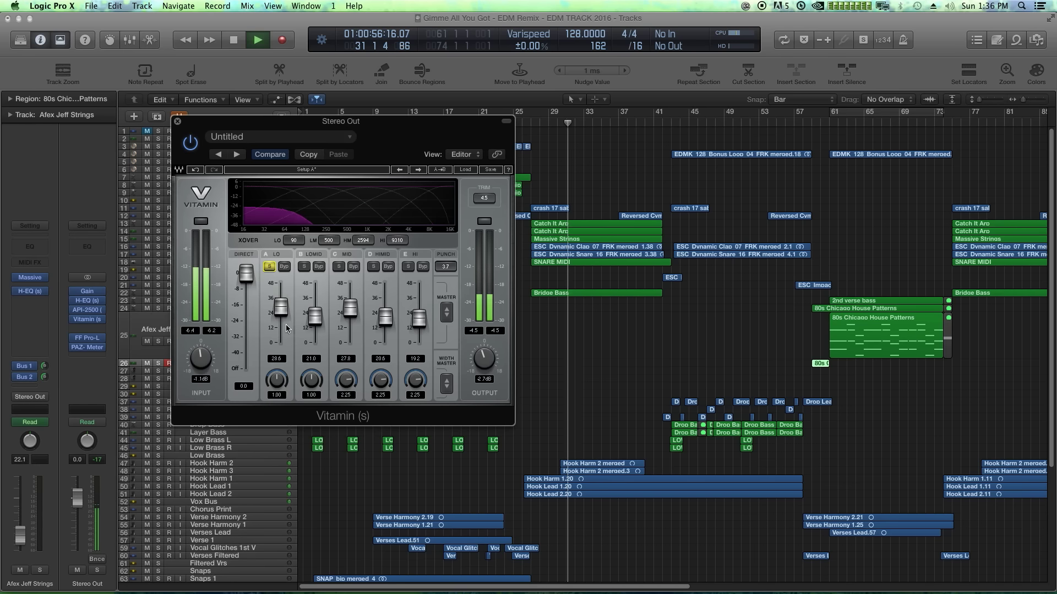
mouse_move(282, 315)
left_mouse_down()
mouse_move(281, 330)
mouse_move(281, 286)
mouse_move(281, 322)
mouse_move(281, 308)
left_mouse_up()
key("space")
Switch the solo to Vitamin's mid band and raise its level while listening.
left_click(269, 267)
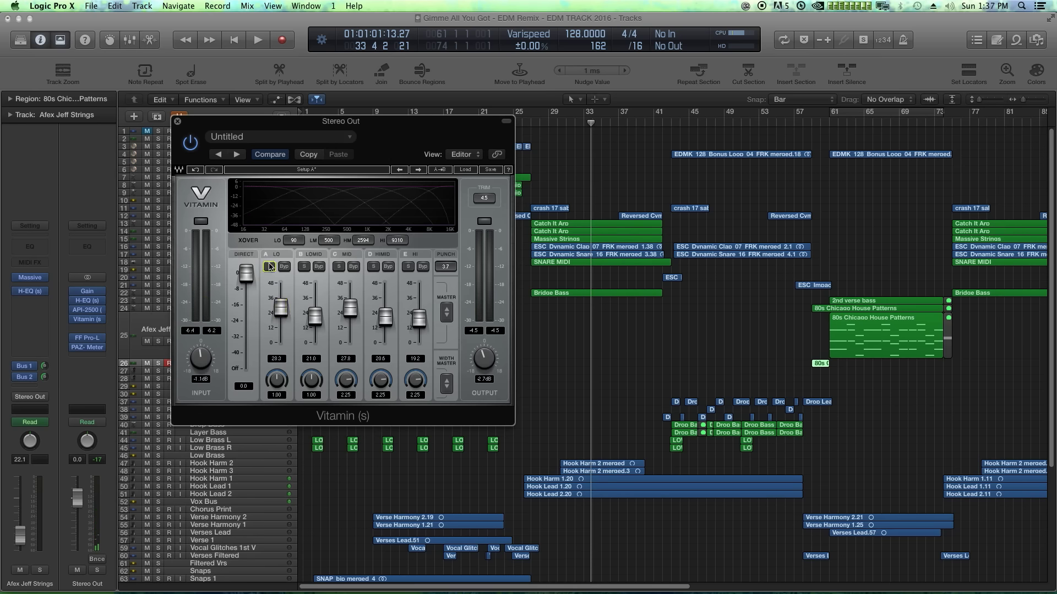
left_click(336, 267)
key("space")
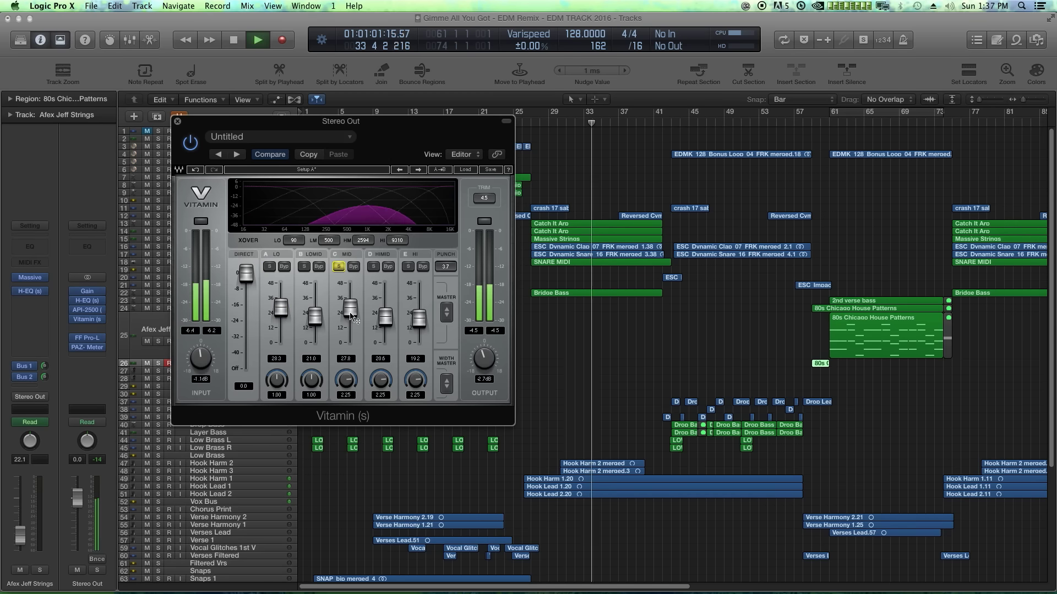
mouse_move(350, 309)
left_mouse_down()
mouse_move(350, 290)
mouse_move(350, 325)
mouse_move(350, 311)
left_mouse_up()
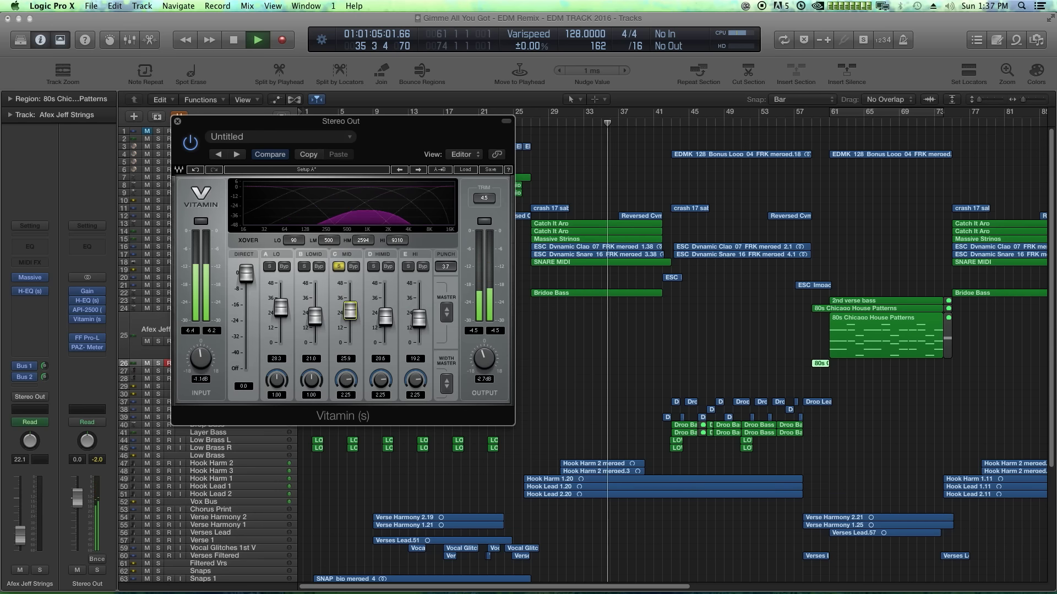
key("space")
Unsolo the mid band, raise all five bands with extra high-band boost, and return to bar 26.
left_click(340, 267)
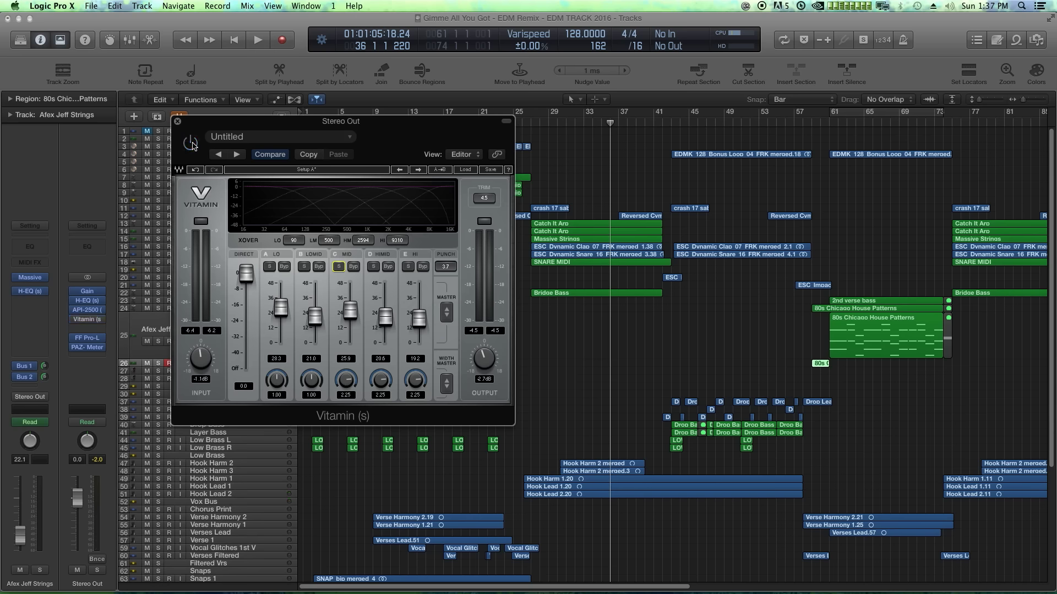
key("space")
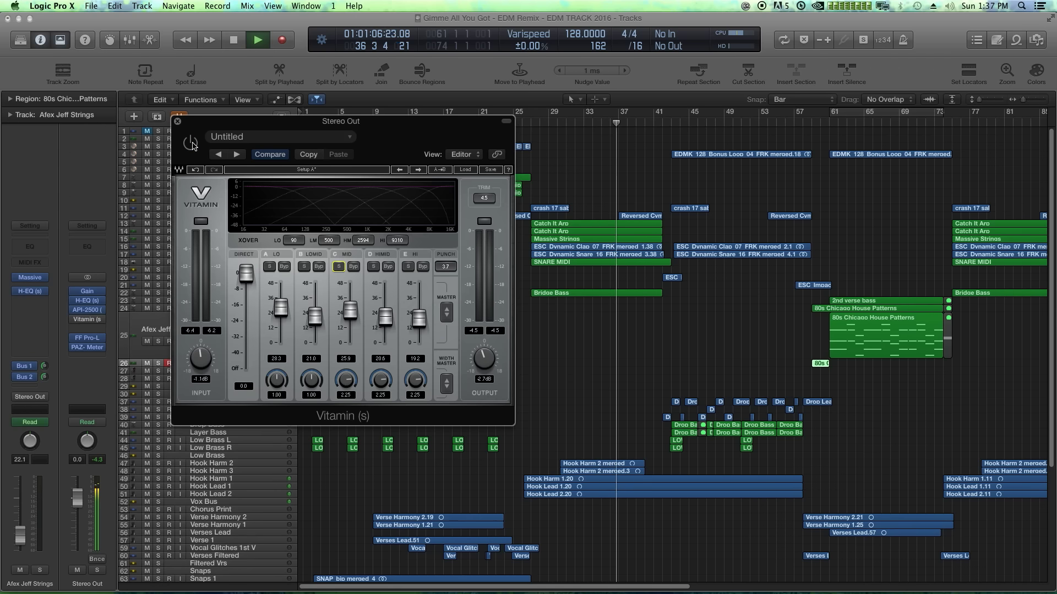
left_click(190, 142)
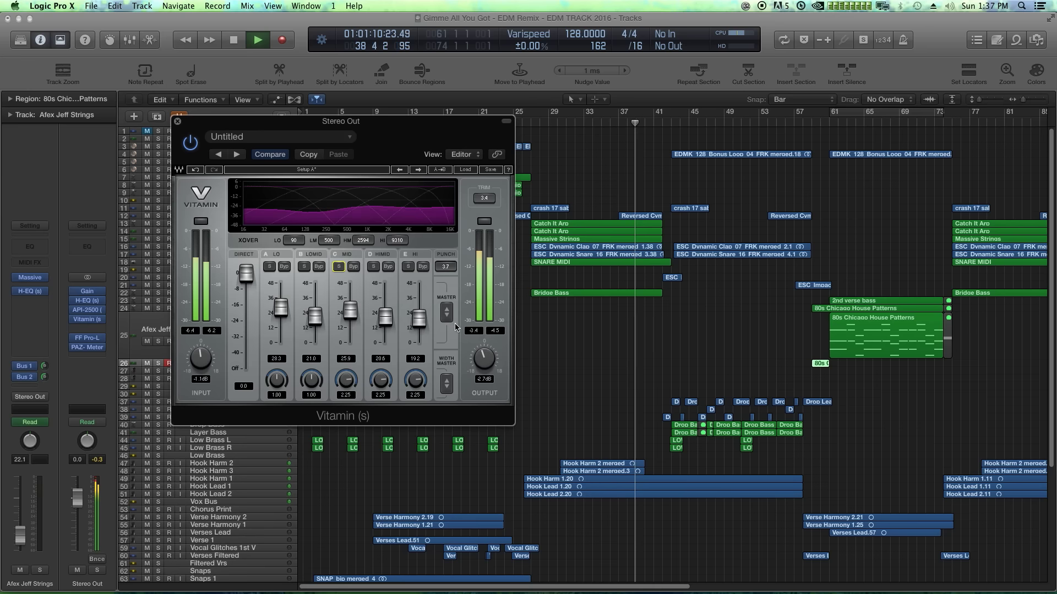
left_click_drag(446, 312, 446, 308)
left_click_drag(419, 318, 421, 318)
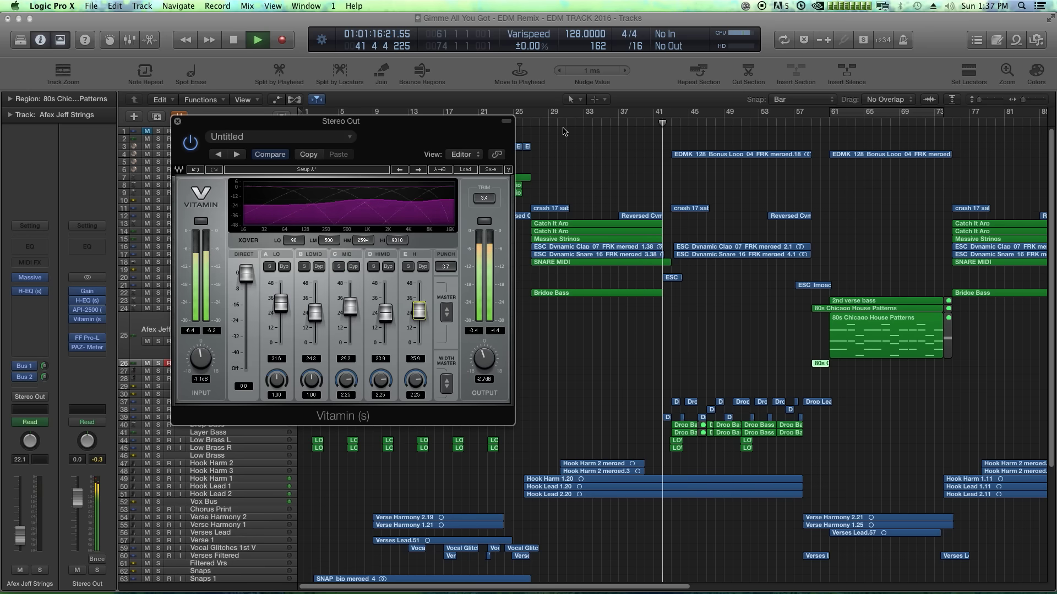
key("space")
left_click(530, 114)
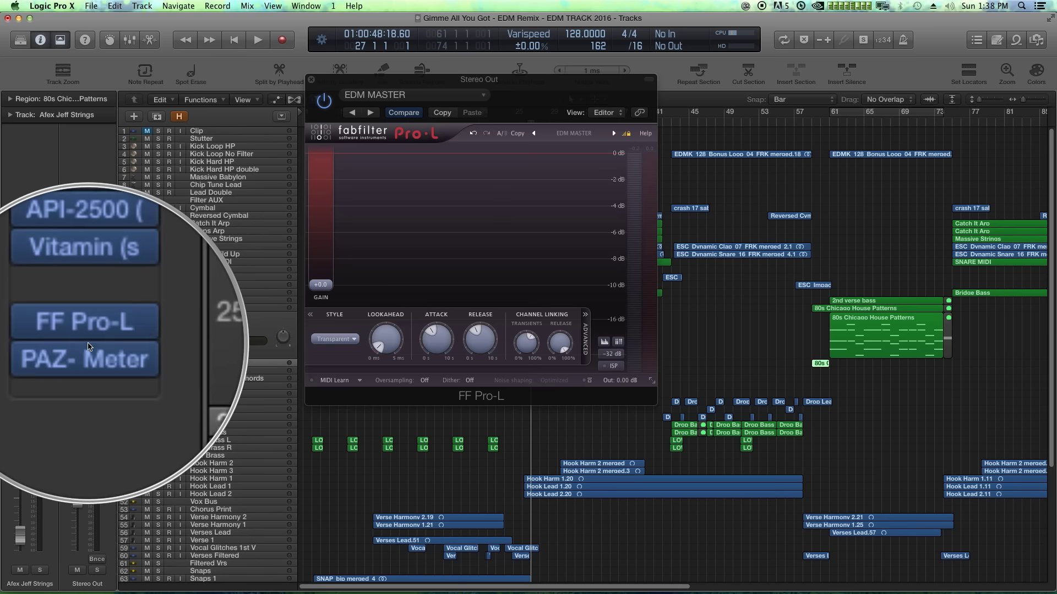
Keep Pro-L on the Transparent style and raise its input gain to +8.41 dB.
mouse_move(88, 338)
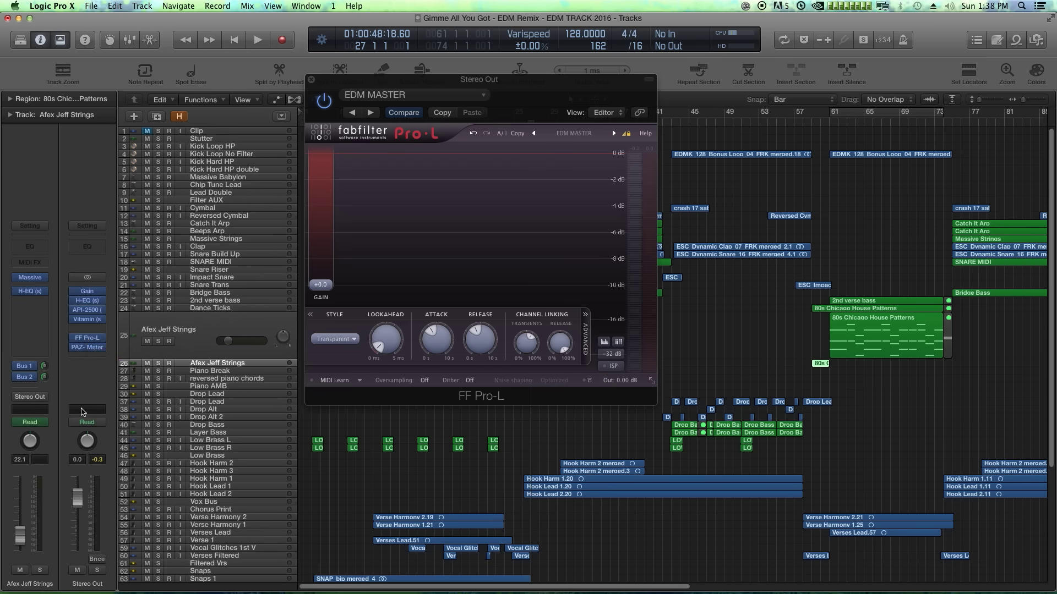
left_click(337, 343)
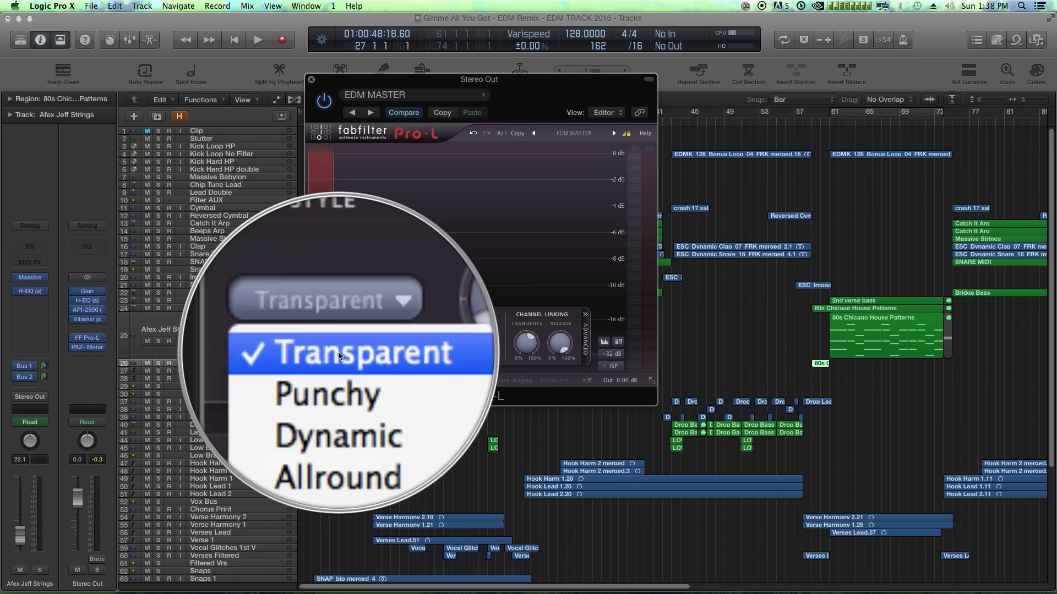
left_click(337, 345)
left_click_drag(324, 297, 332, 251)
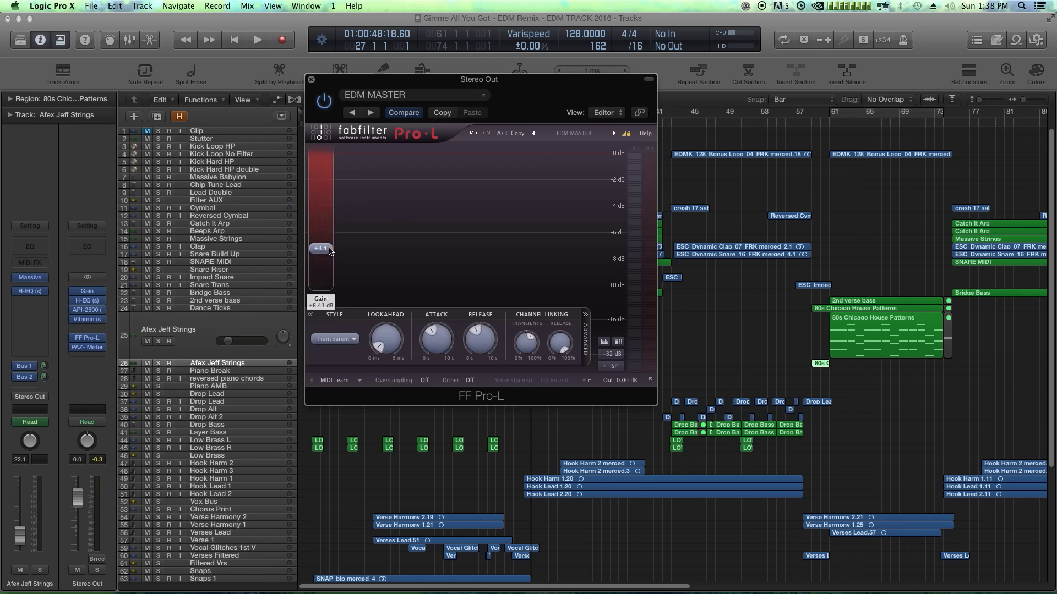
Open PAZ meters on Stereo Out beside Pro-L and reset Pro-L's gain to 0 dB.
left_click(86, 348)
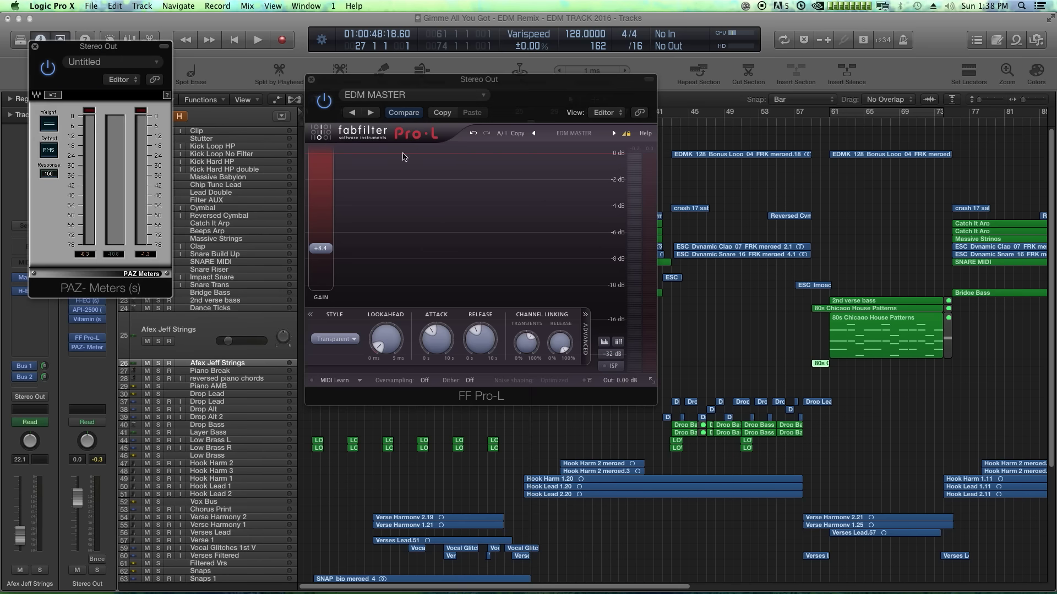
left_click_drag(124, 57, 805, 155)
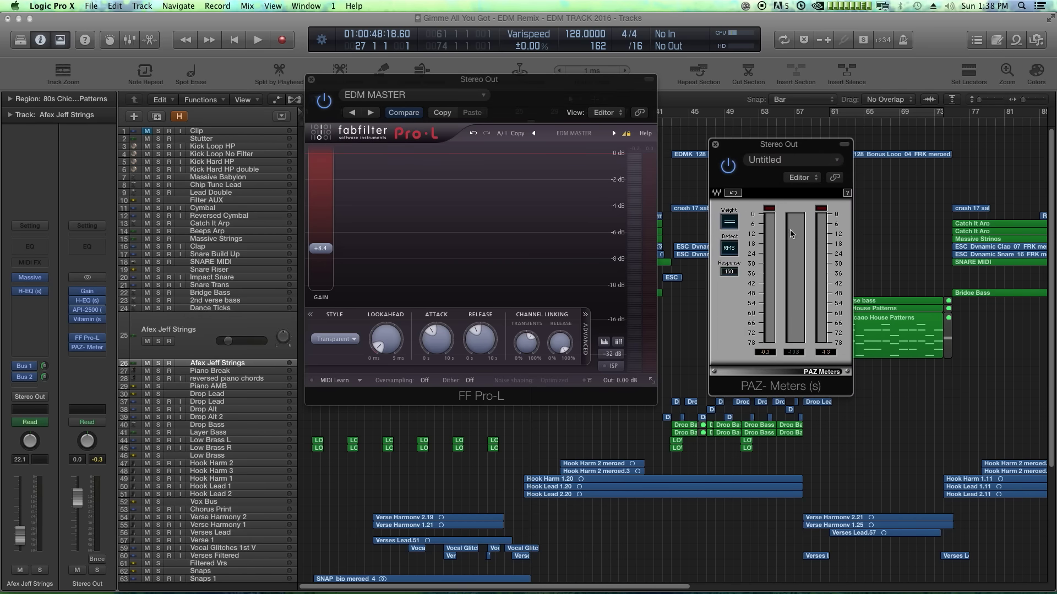
left_click_drag(322, 250, 330, 313)
left_click_drag(532, 92, 433, 112)
Play the mix, ride Pro-L's input gain up and back while listening, then stop.
key("space")
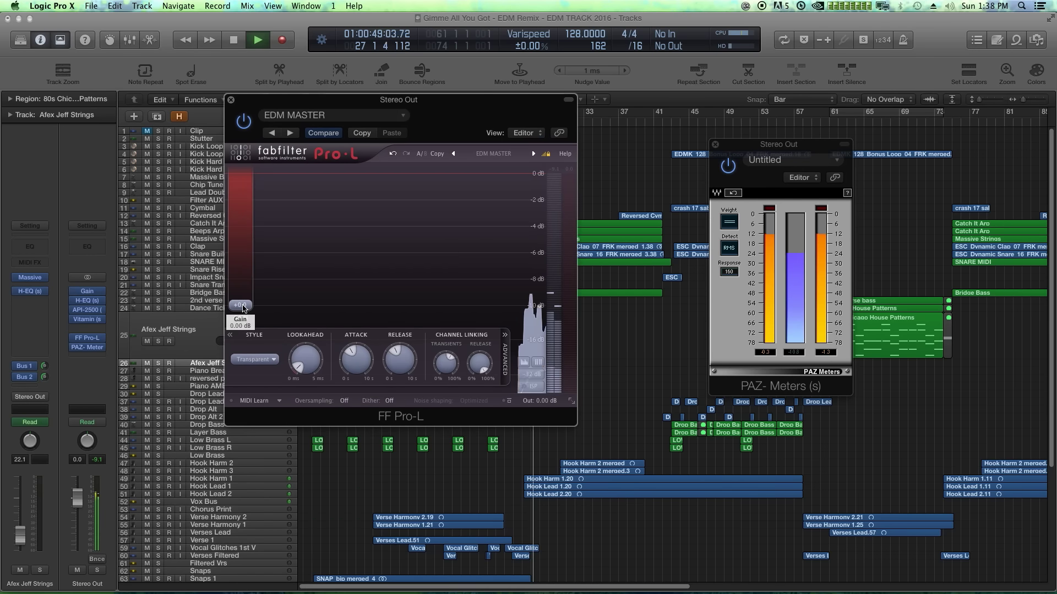
left_click_drag(244, 309, 259, 266)
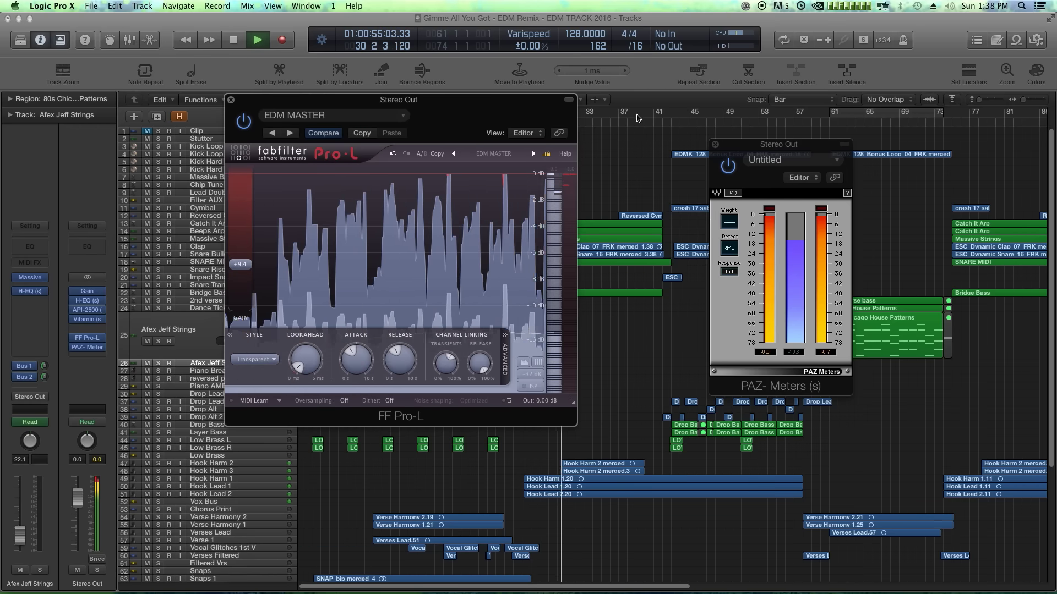
mouse_move(253, 257)
mouse_move(254, 257)
left_mouse_down()
mouse_move(253, 312)
mouse_move(259, 263)
left_mouse_up()
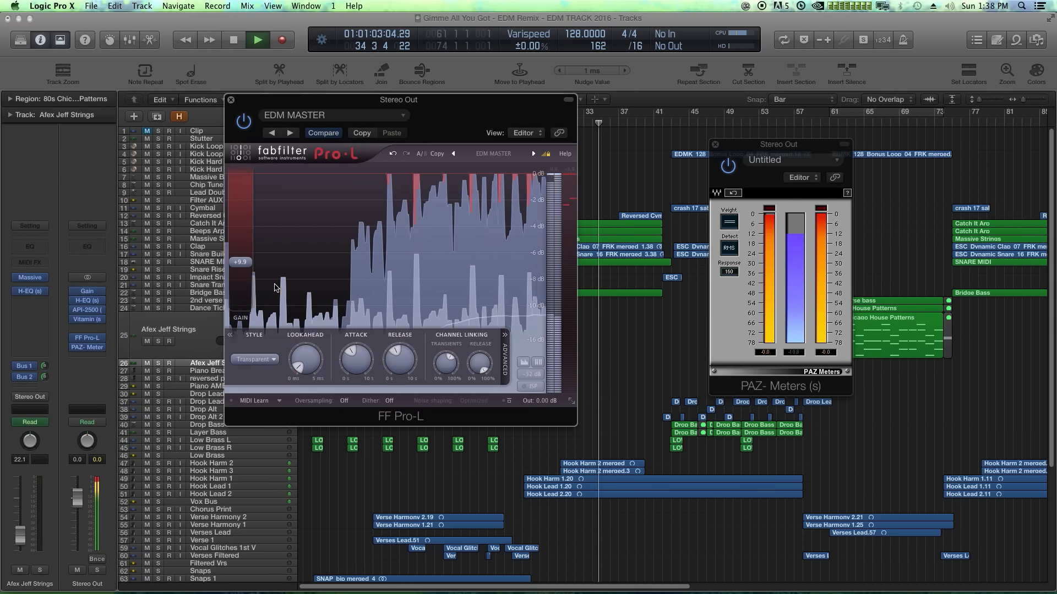
key("space")
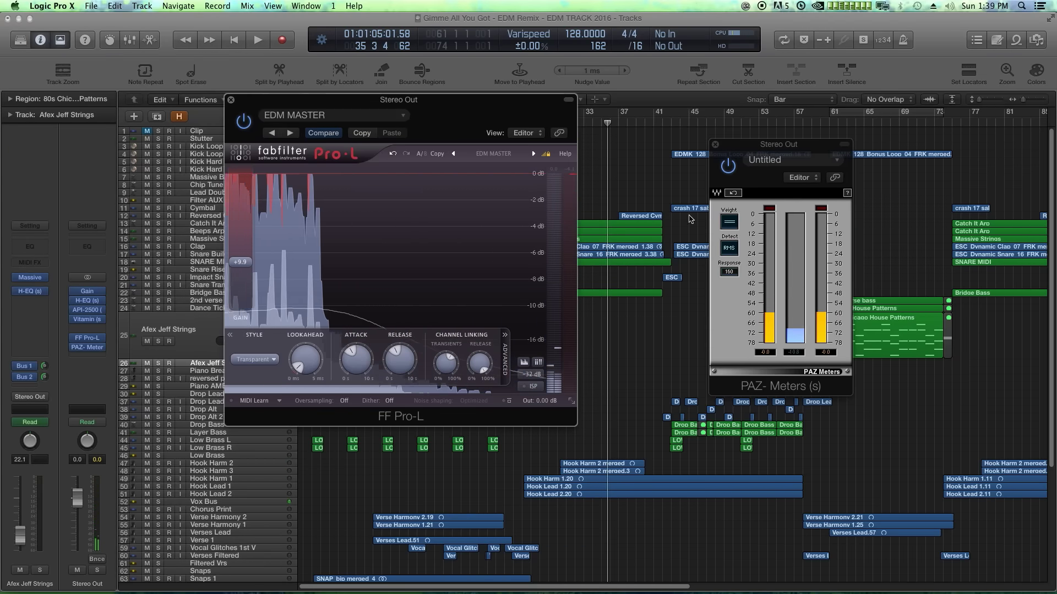
Replay from bar 42 with Pro-L gain reset, push it up, then settle near +6.2 dB.
left_click(659, 122)
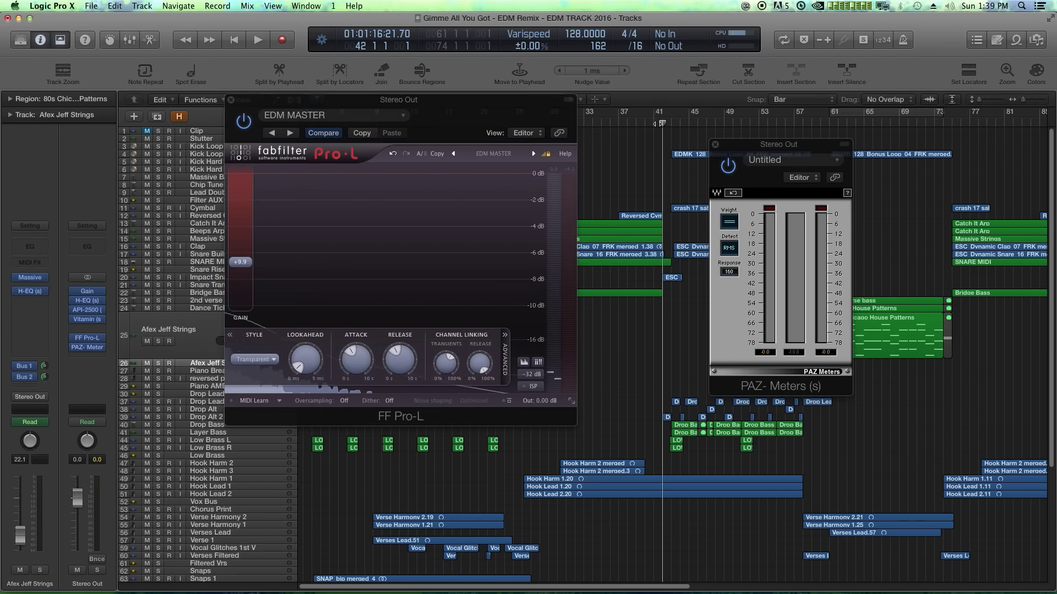
left_click_drag(240, 262, 246, 330)
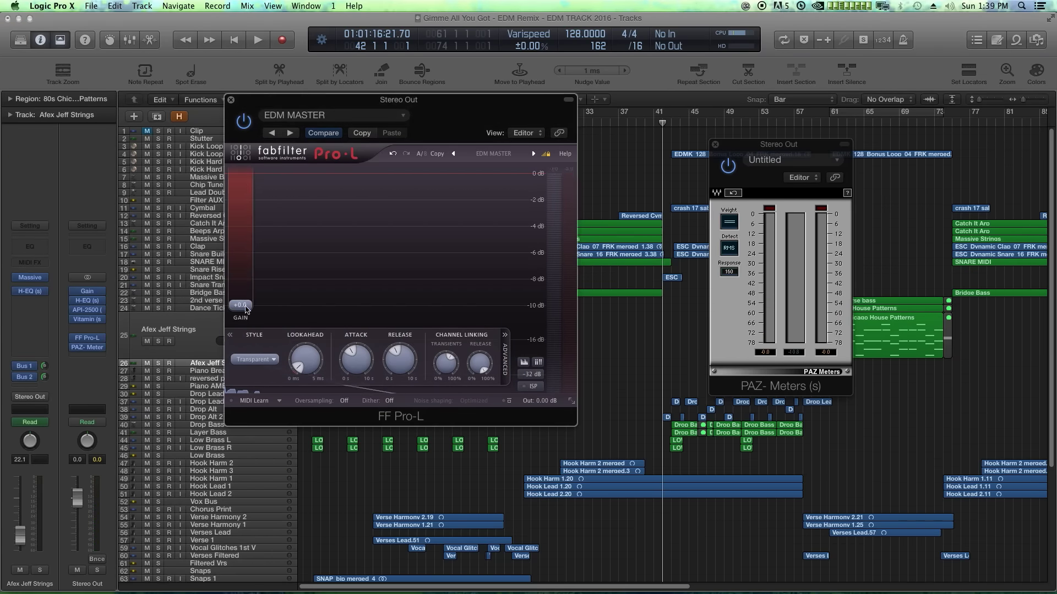
key("space")
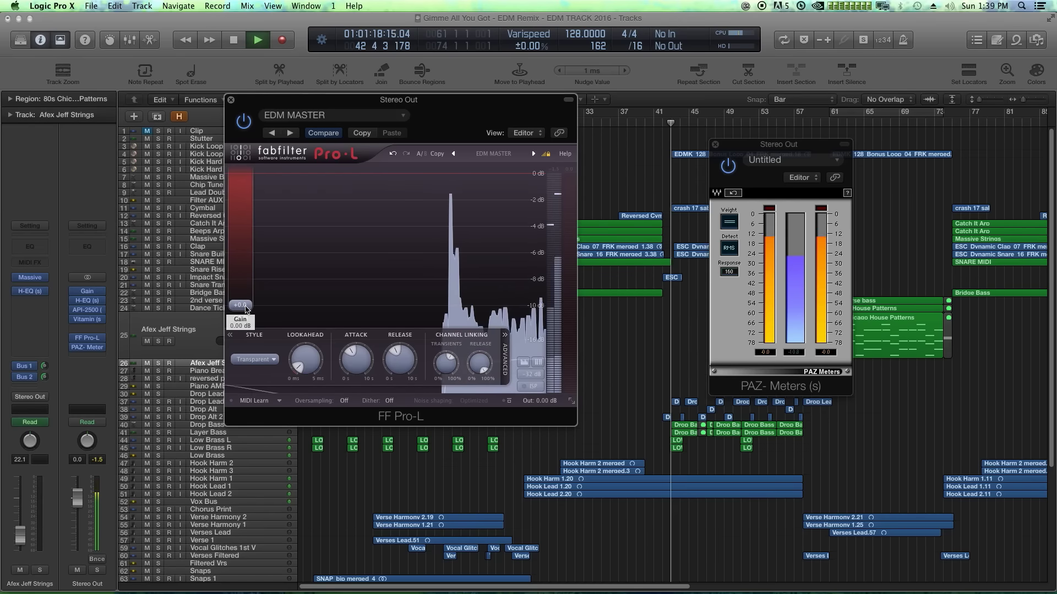
left_click_drag(246, 309, 251, 279)
left_click(794, 355)
left_click(251, 283)
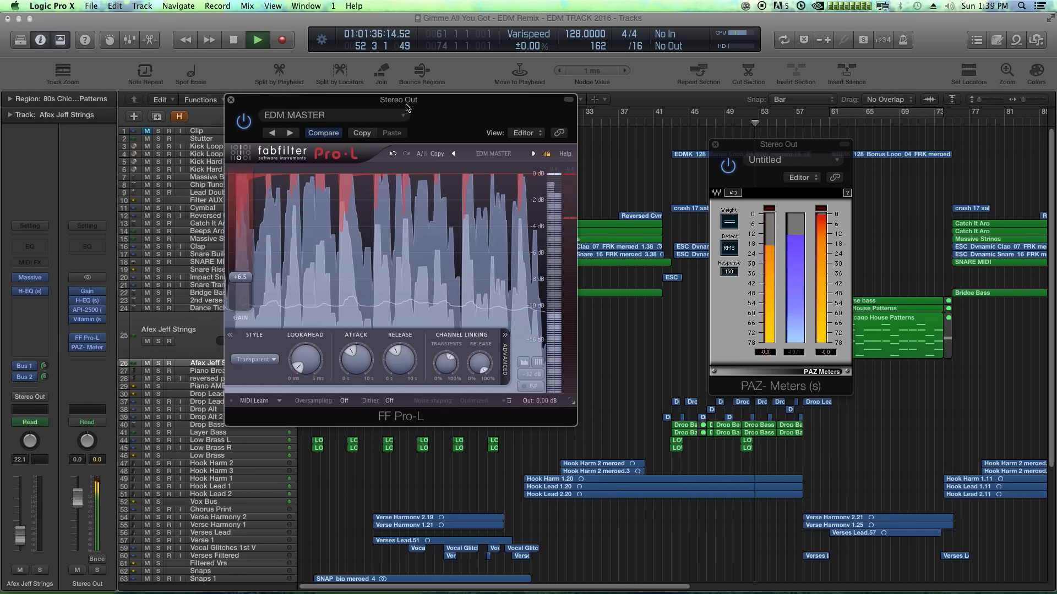
key("space")
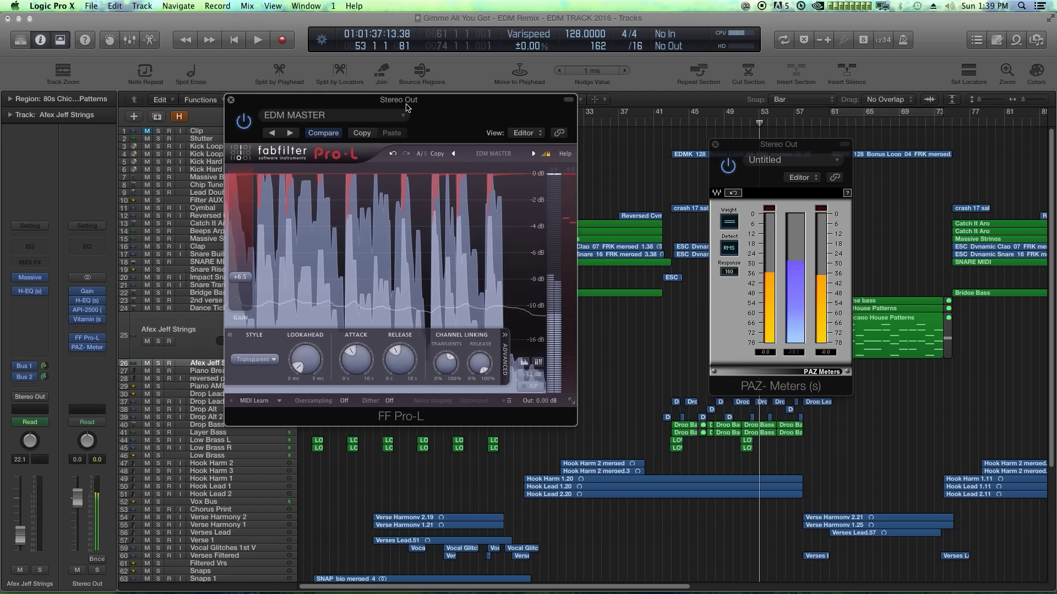